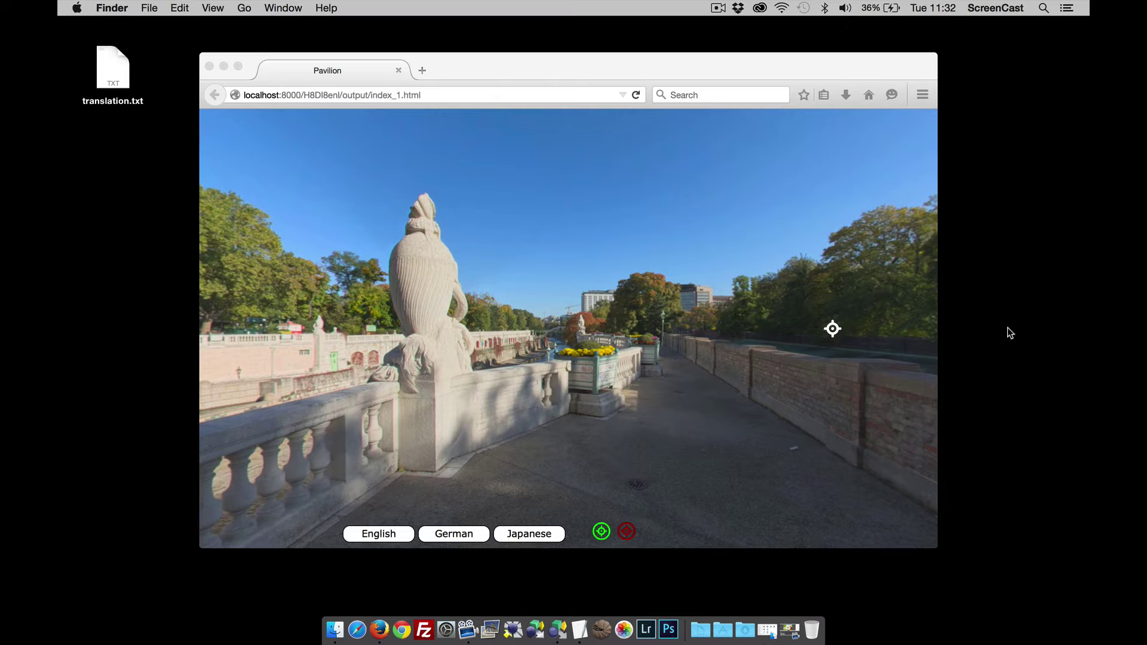
# View the tour full screen, hide and re-show the hotspots, then switch to German and Japanese
pyautogui.press('super+shift+f')
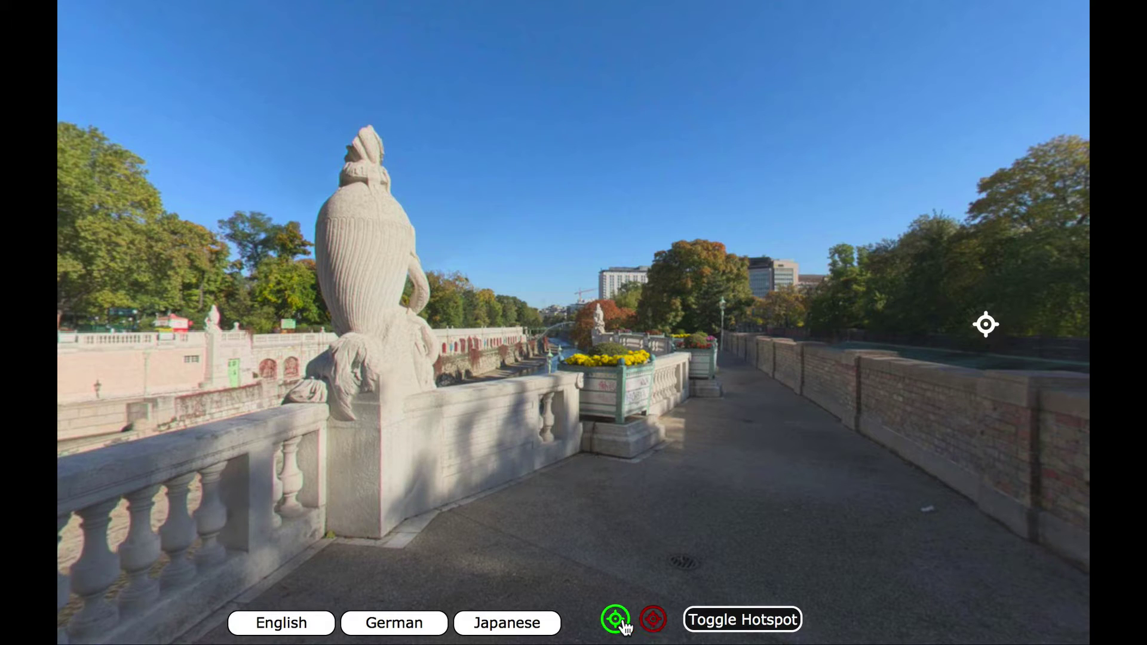
pyautogui.click(627, 624)
pyautogui.click(620, 626)
pyautogui.click(395, 631)
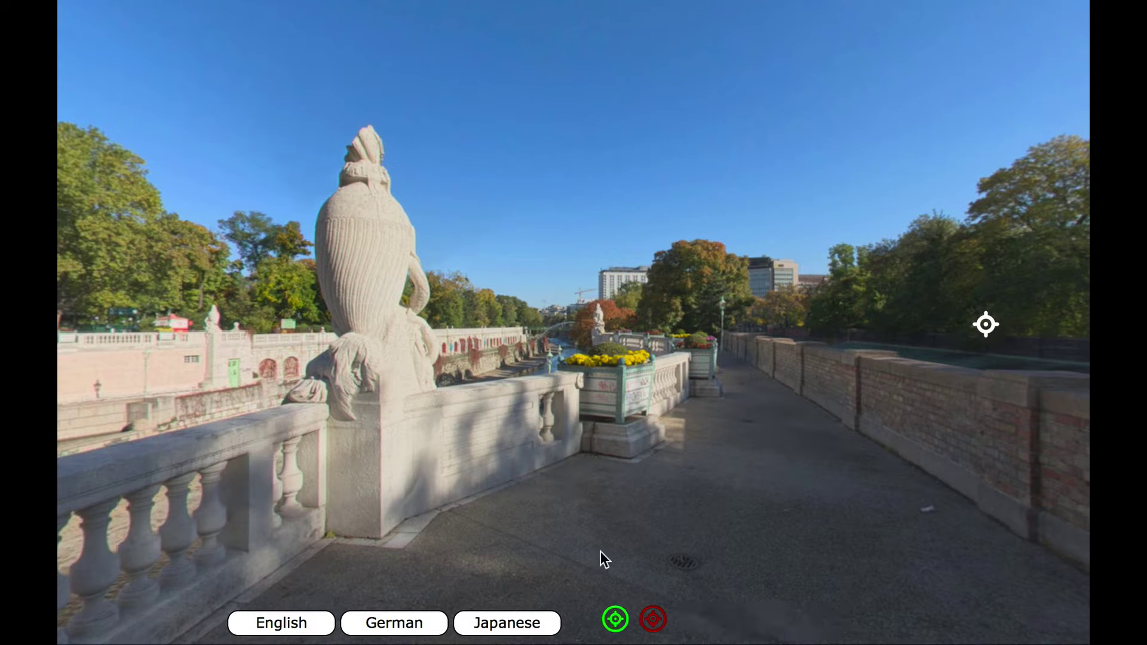
pyautogui.click(542, 625)
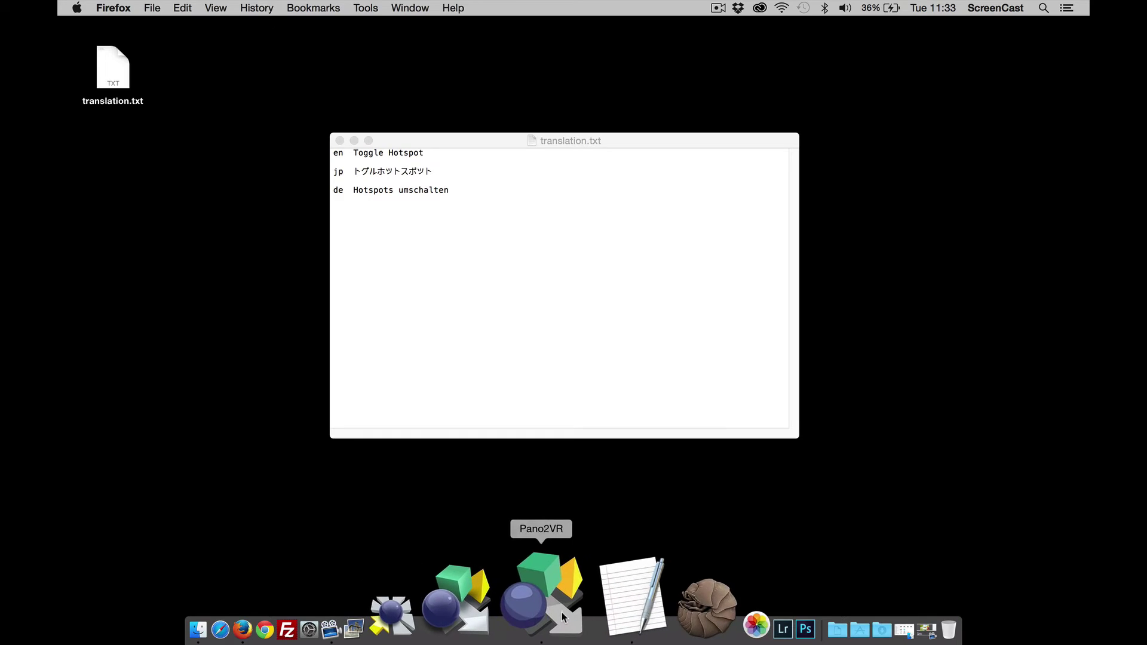
# Bring Pano2VR forward and open the tour's skin in the Skin Editor
pyautogui.click(561, 611)
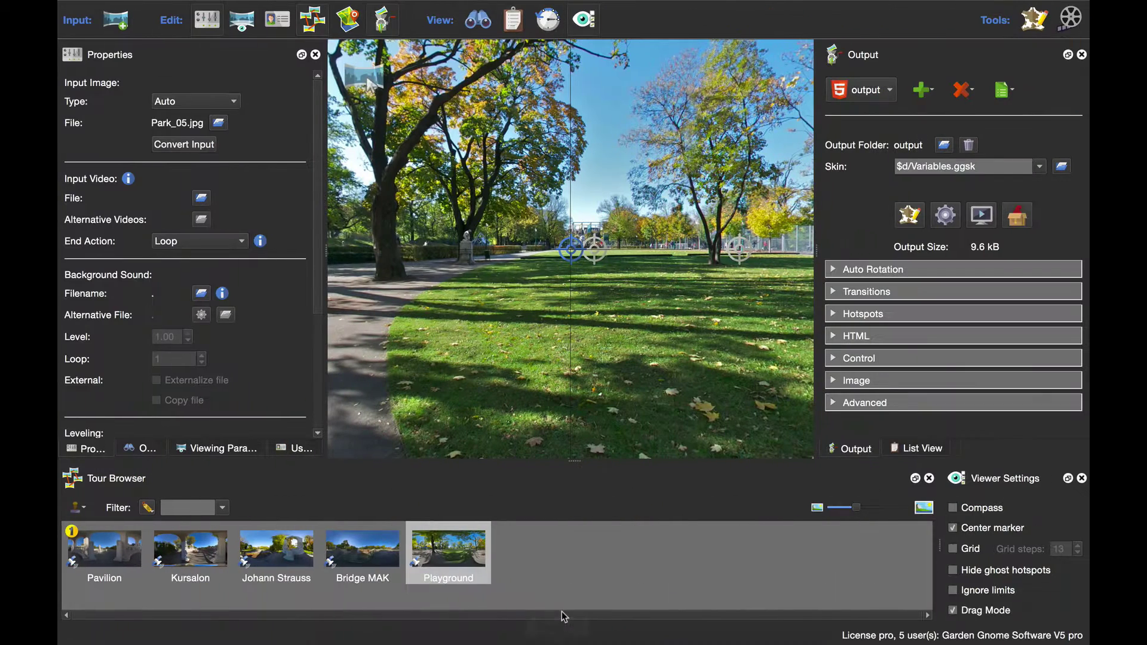
pyautogui.click(908, 216)
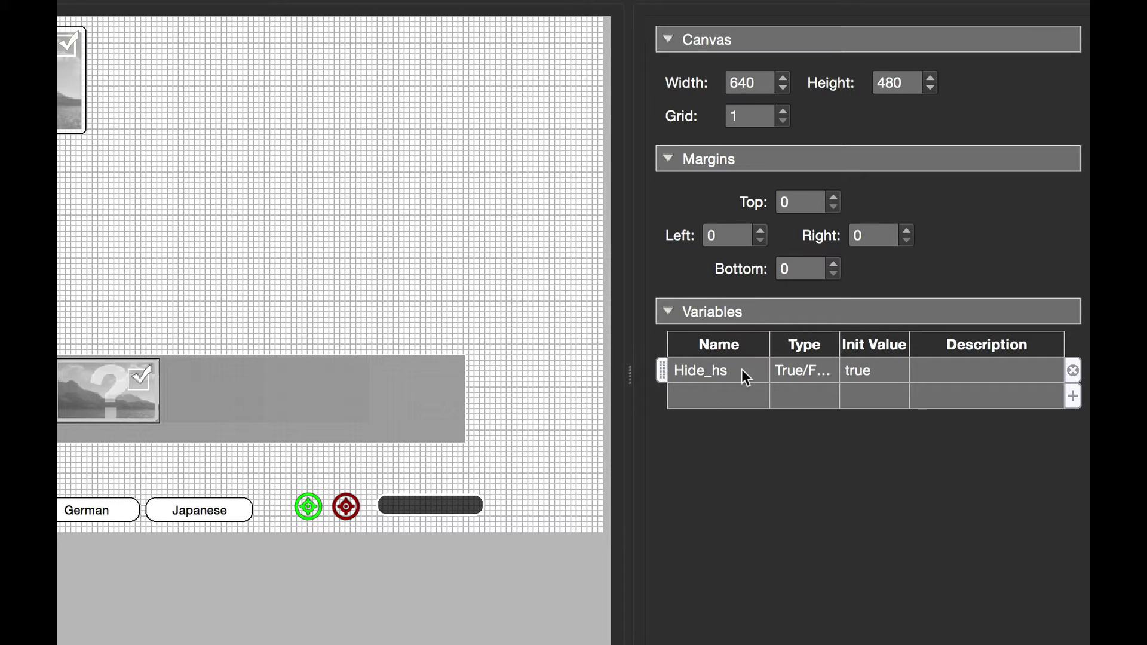
# Create a new skin variable row named Lang, type Text, with init value en
pyautogui.click(715, 396)
pyautogui.click(702, 396)
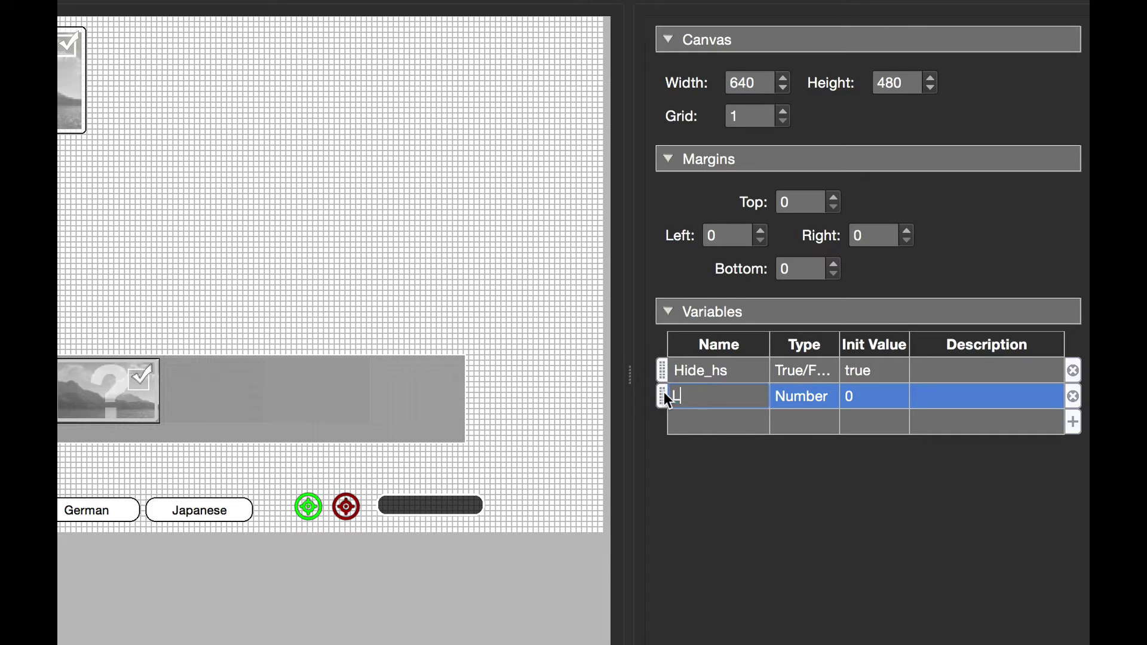
pyautogui.write('Lang')
pyautogui.click(815, 396)
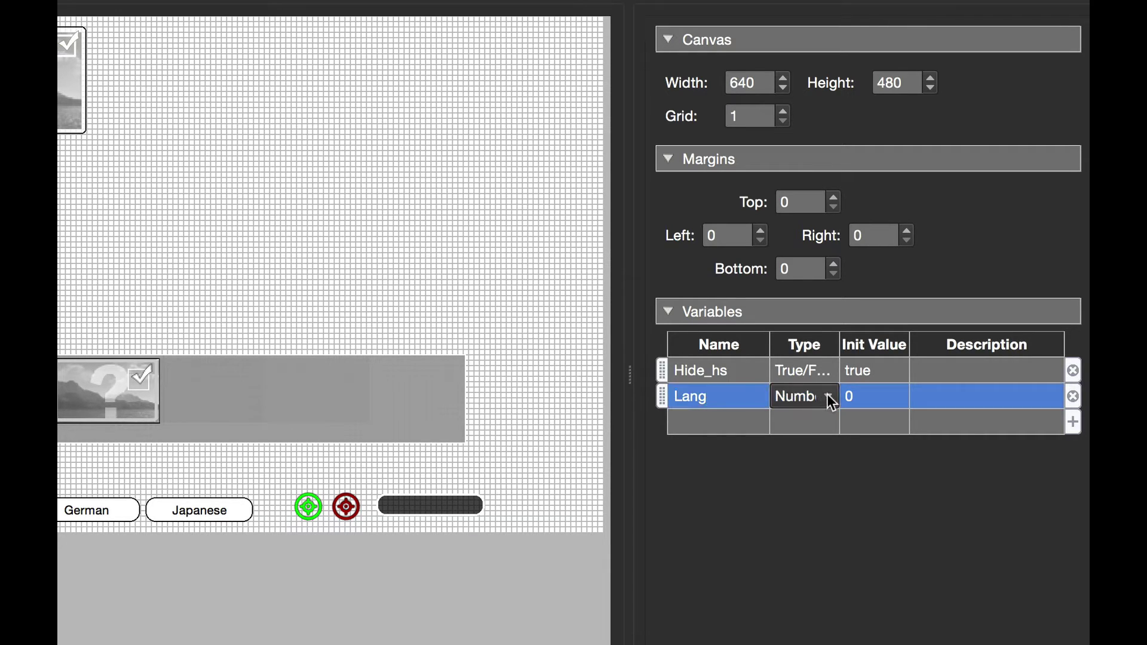
pyautogui.click(826, 395)
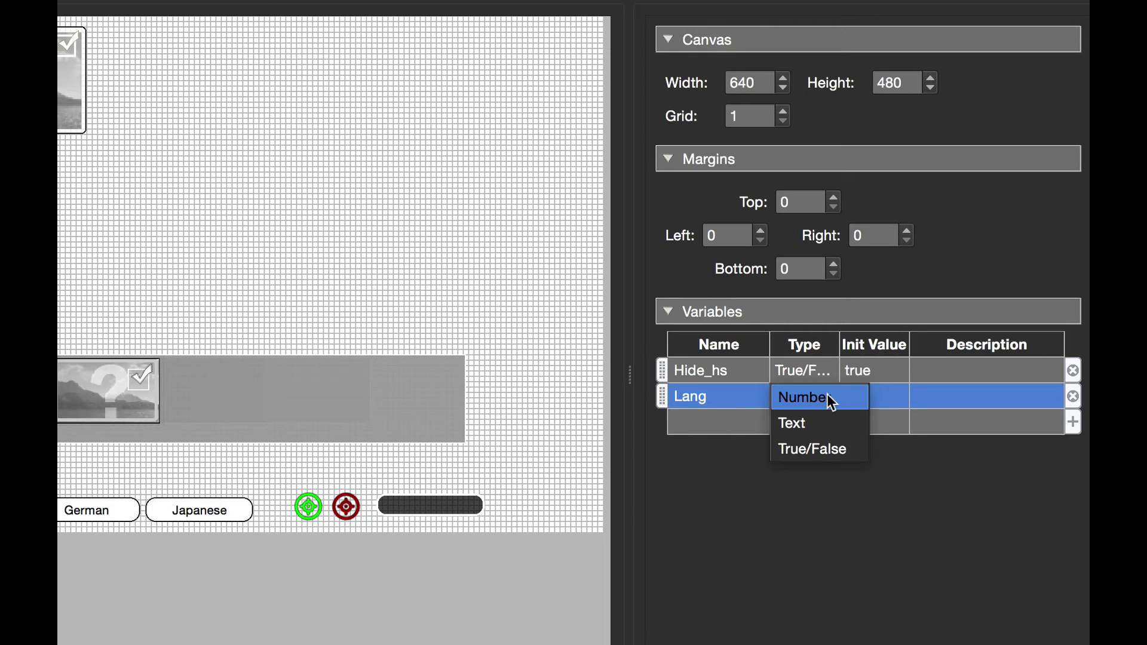
pyautogui.click(814, 424)
pyautogui.click(867, 394)
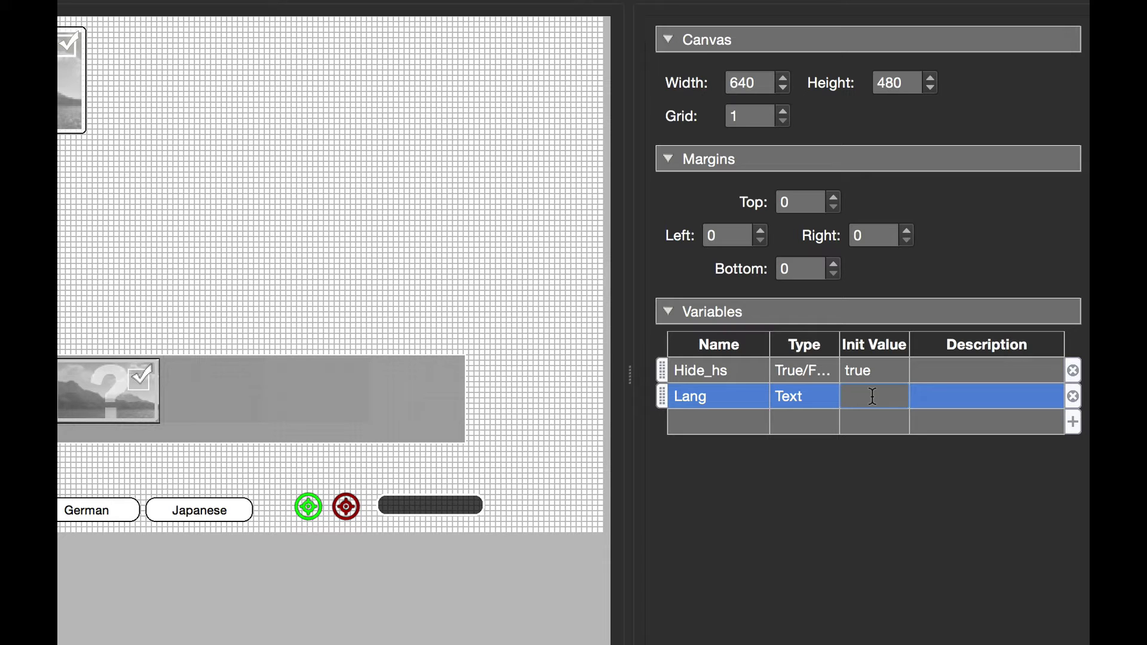
pyautogui.write('en')
pyautogui.click(544, 299)
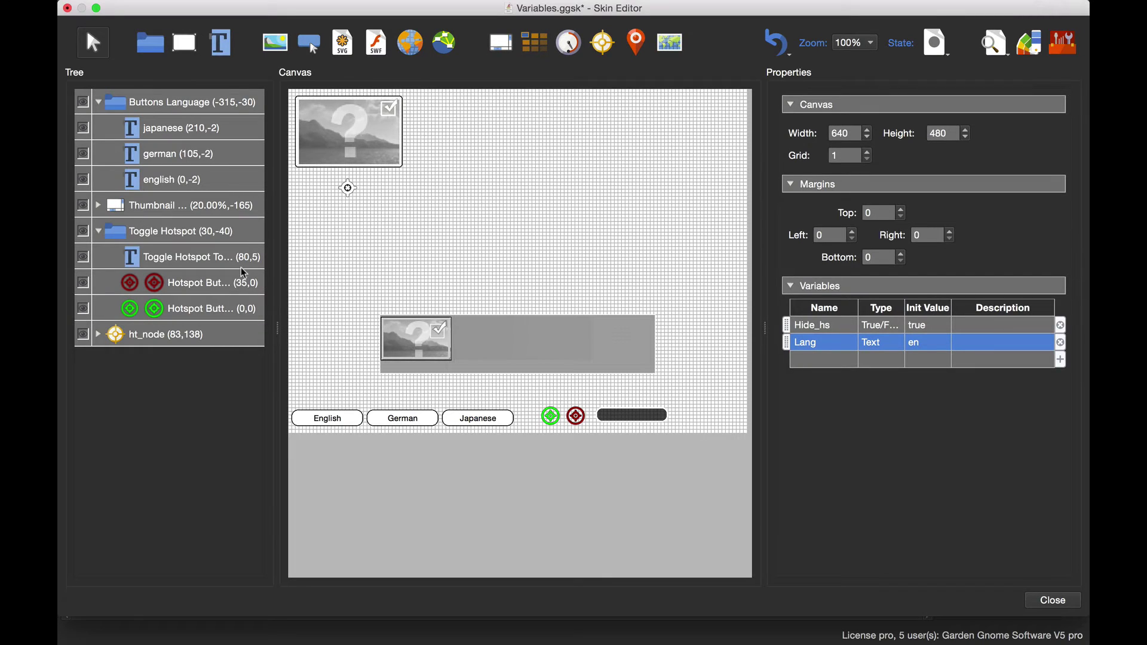
# Select the Toggle Hotspot Tool Tip element and attach logic to its Text property
pyautogui.click(209, 264)
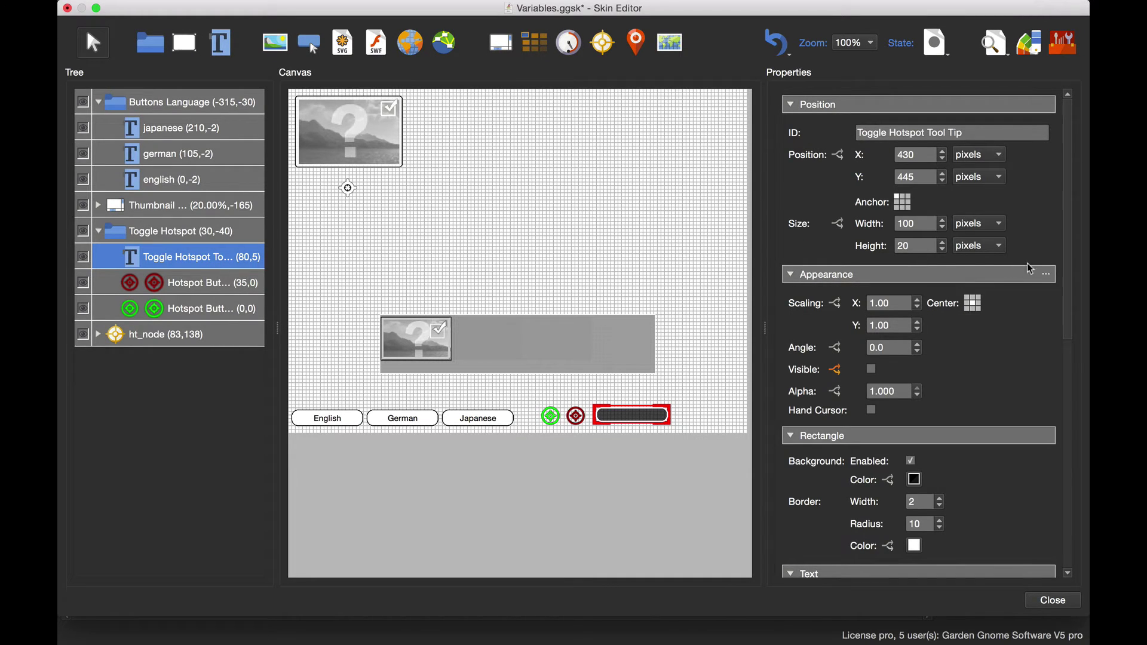
pyautogui.moveTo(1067, 253); pyautogui.dragTo(1088, 450)
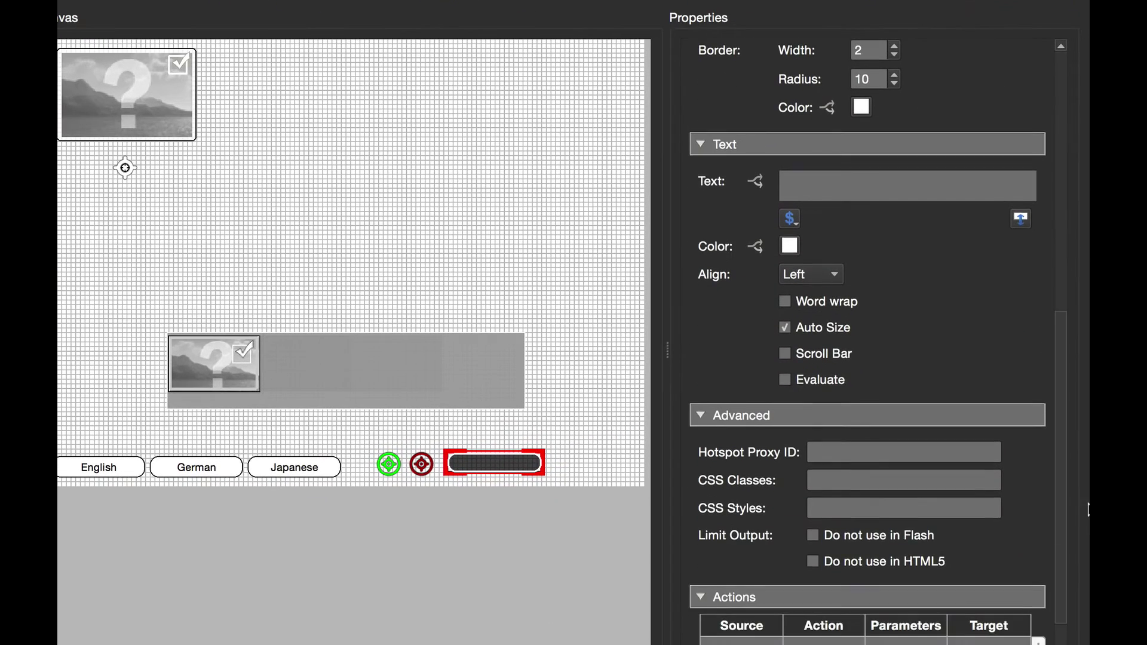
pyautogui.scroll(1, 1015, 448)
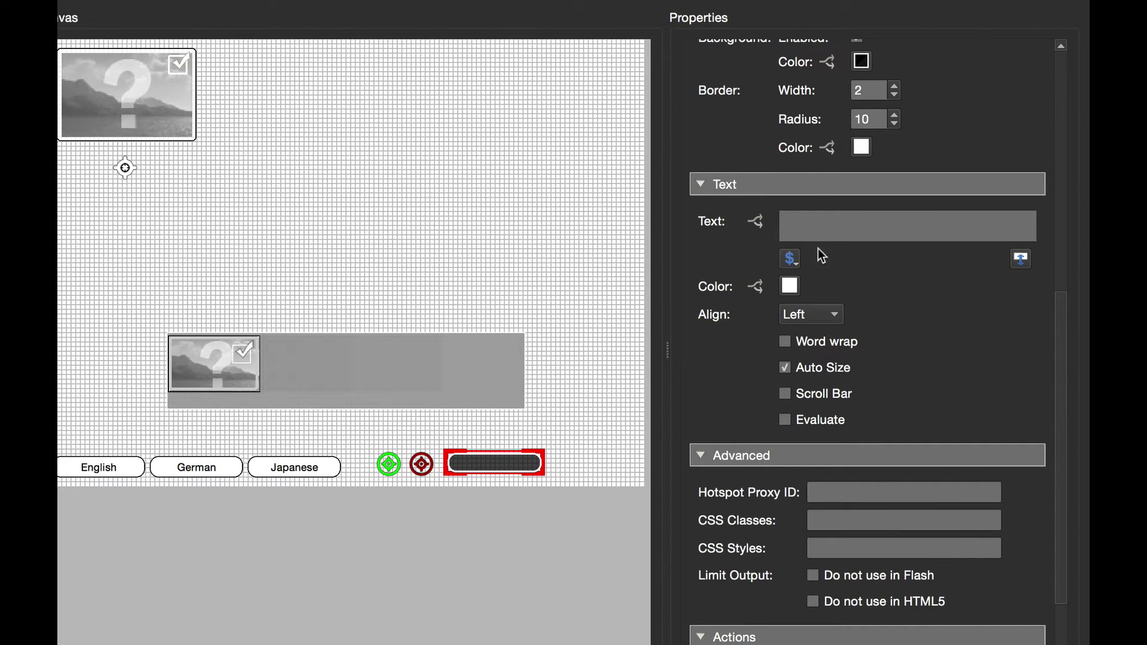
pyautogui.click(756, 229)
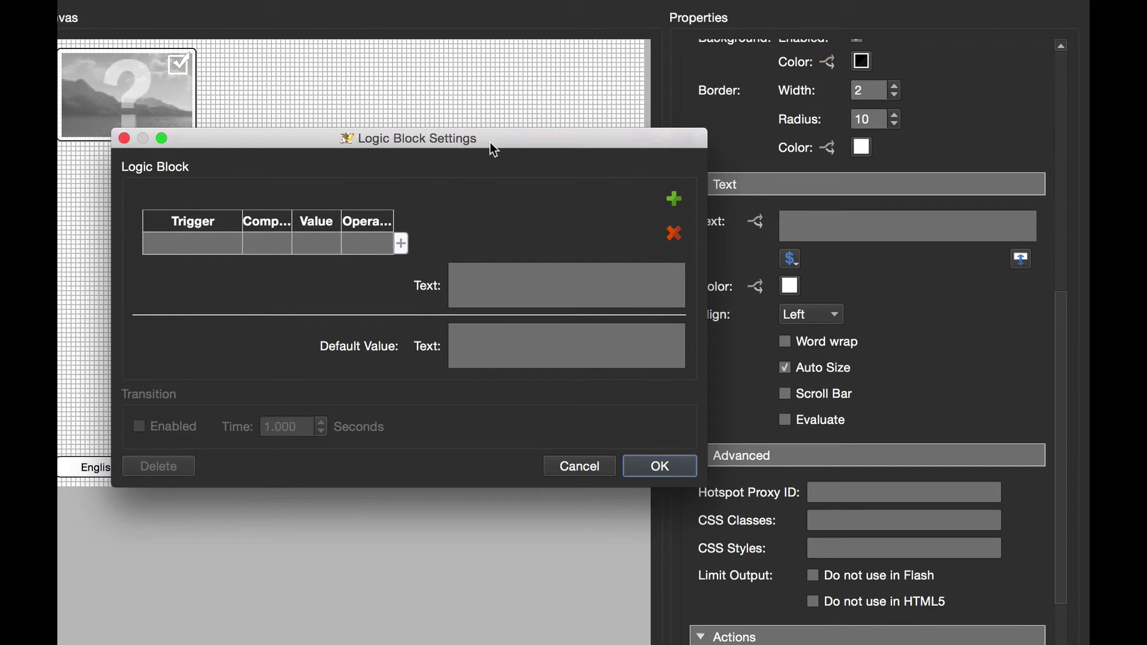
pyautogui.moveTo(491, 144); pyautogui.dragTo(462, 74)
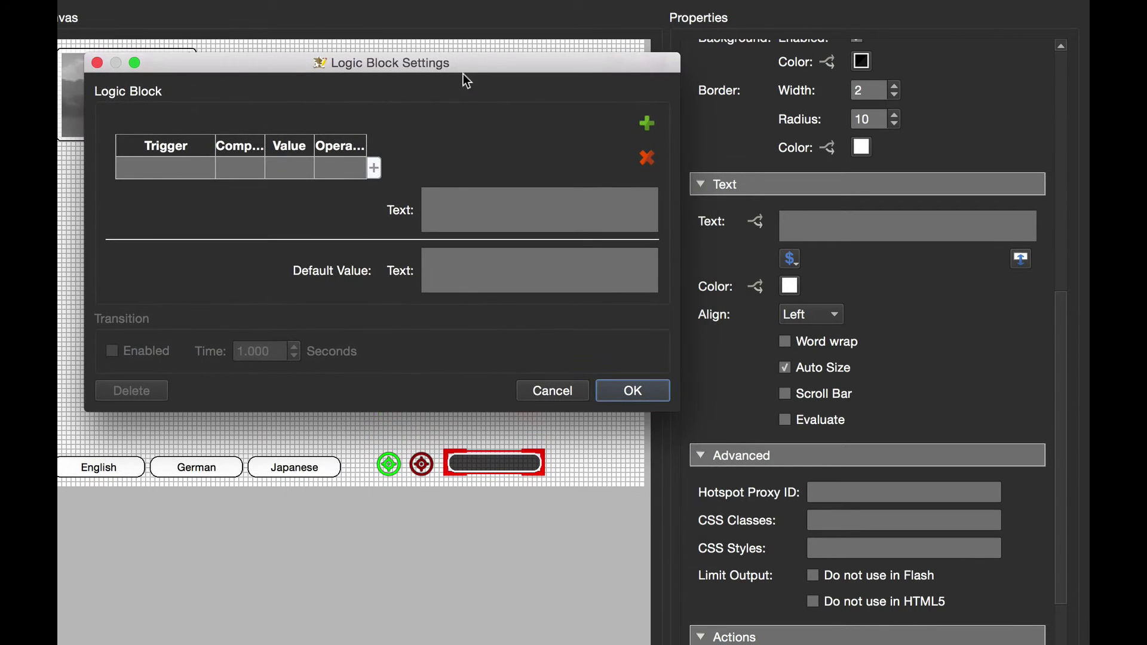
# Add a condition Lang = en with tooltip text 'Toggle Hotspot'
pyautogui.click(177, 168)
pyautogui.click(208, 172)
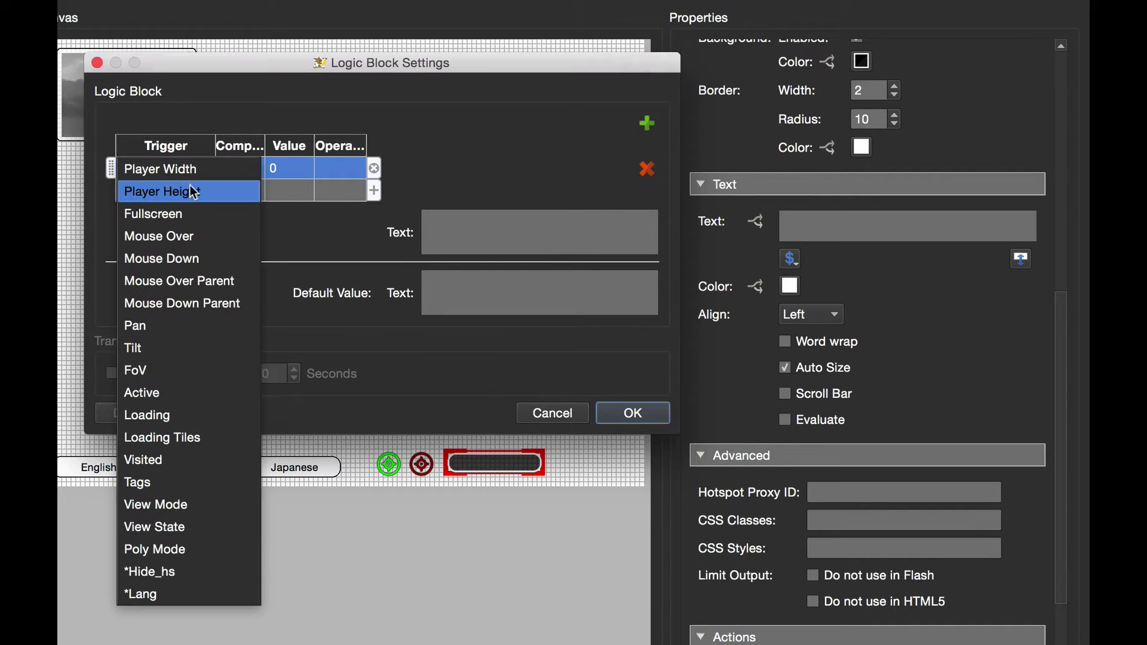
pyautogui.click(170, 597)
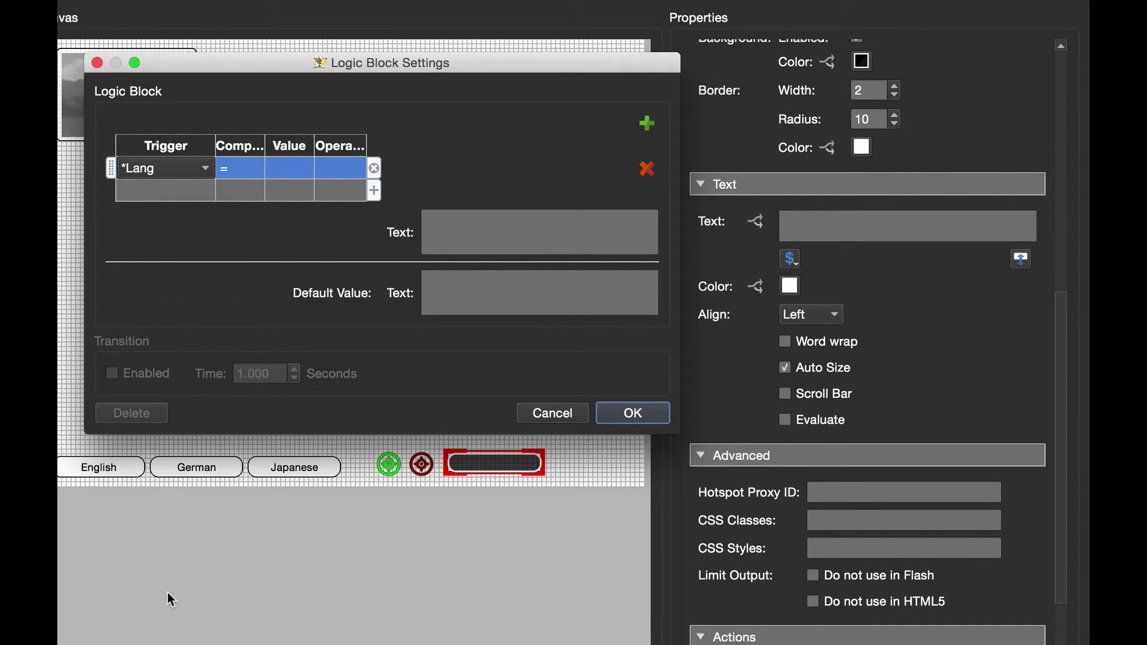
pyautogui.click(279, 172)
pyautogui.write('en')
pyautogui.press('Return')
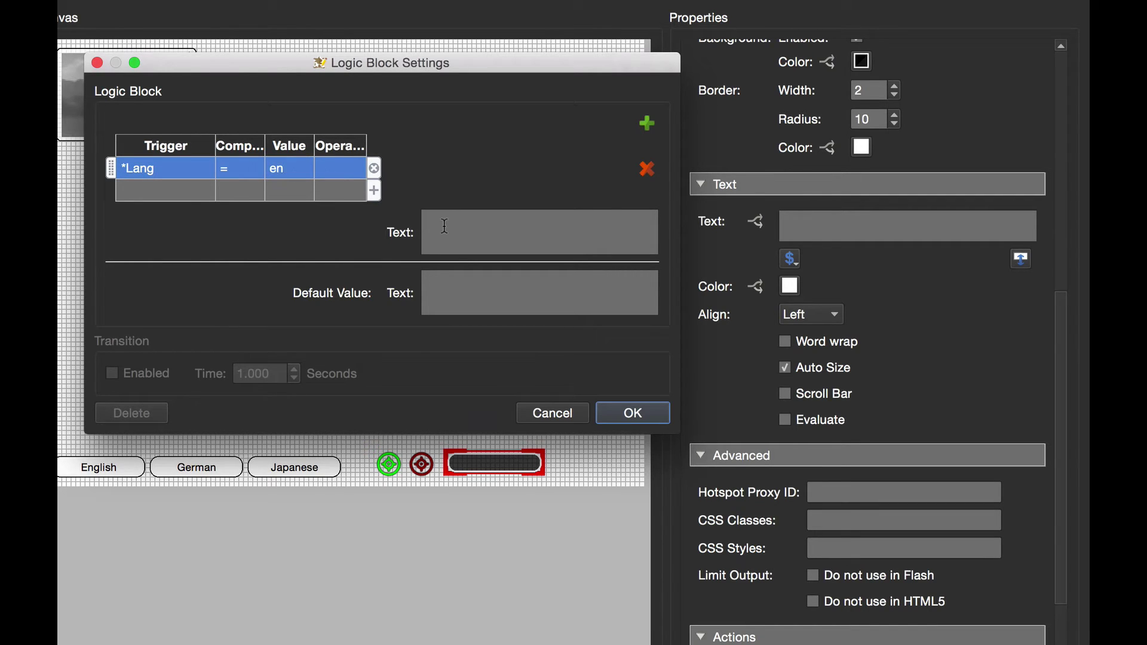
pyautogui.click(445, 225)
pyautogui.write('Toggle Hotspot')
# Add a second condition block testing Lang = de
pyautogui.click(646, 123)
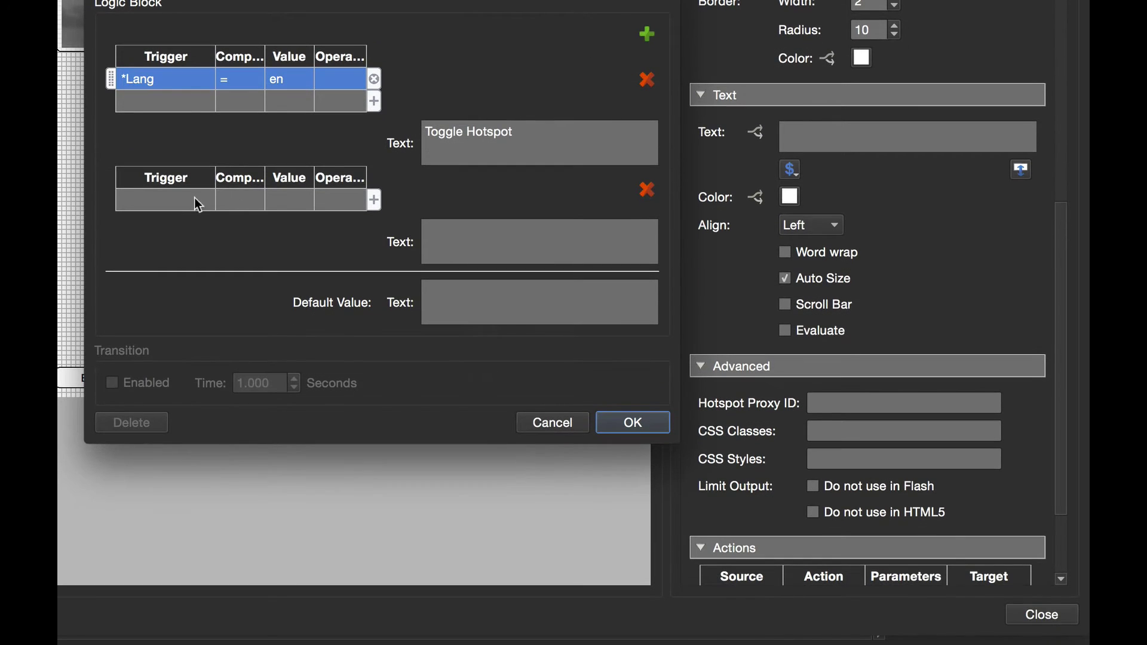
pyautogui.click(169, 203)
pyautogui.click(207, 200)
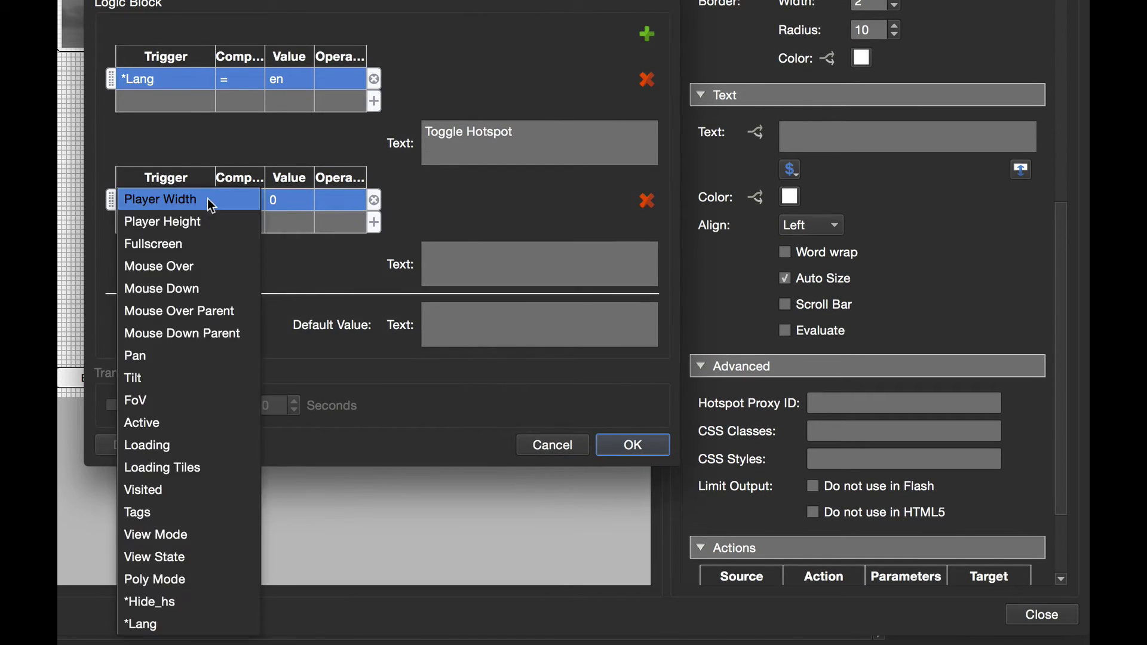
pyautogui.click(205, 622)
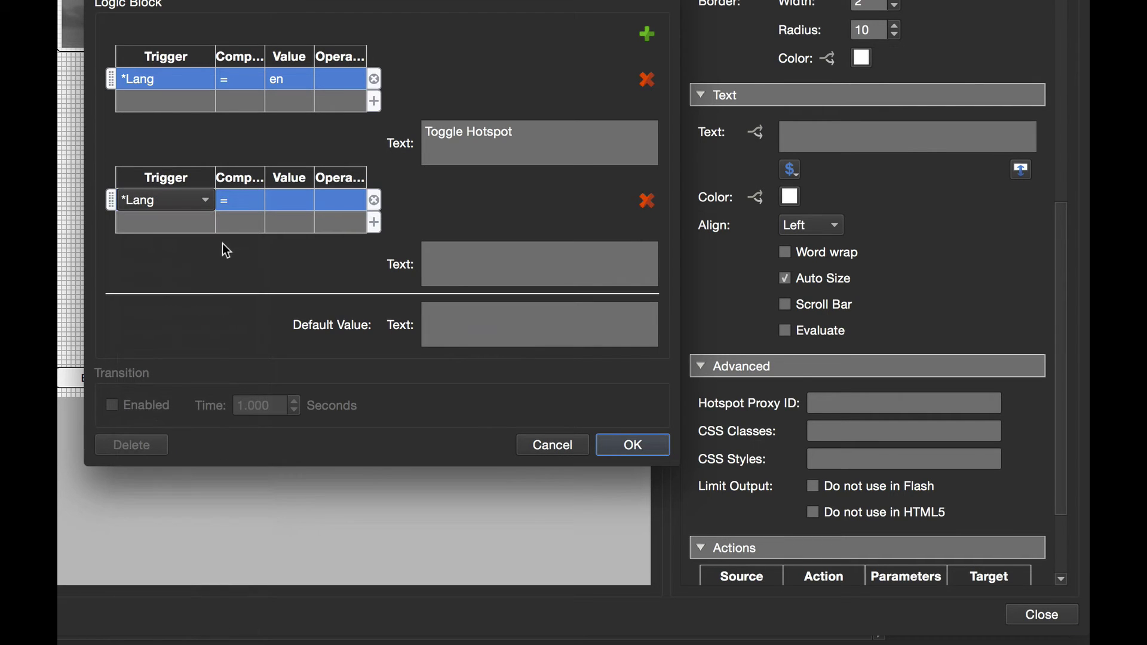
pyautogui.click(306, 202)
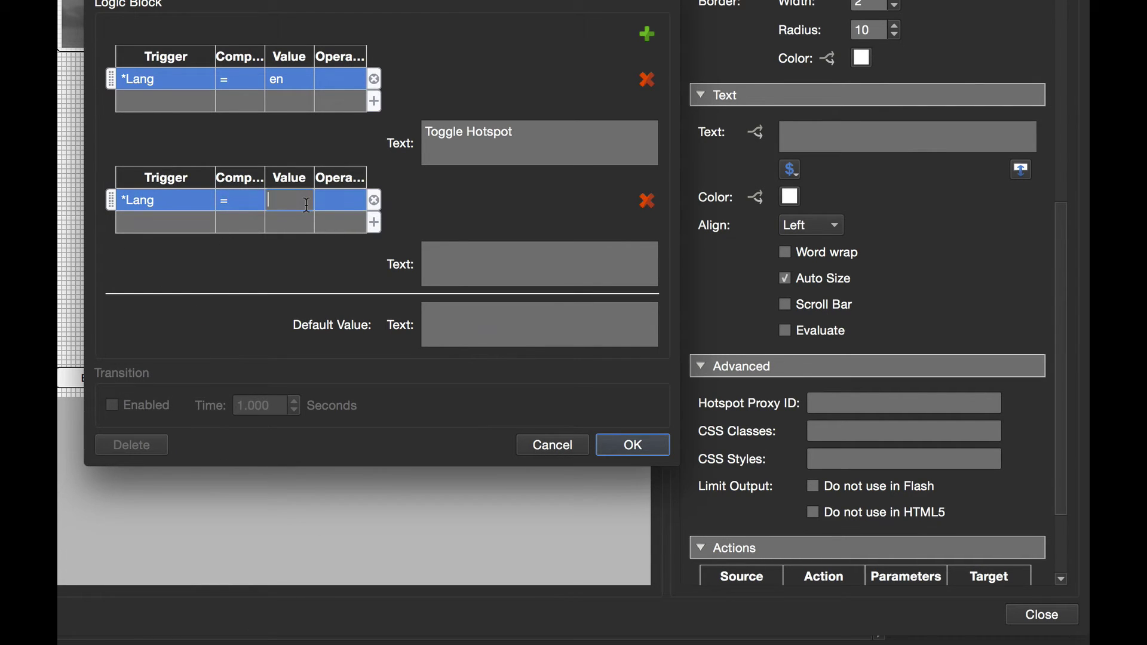
pyautogui.write('de')
pyautogui.click(442, 255)
# Copy the German phrase 'Hotspots umschalten' from translation.txt in TextEdit
pyautogui.press('super+Tab')
pyautogui.press('super+Tab')
pyautogui.press('super+Tab')
pyautogui.press('super+Tab')
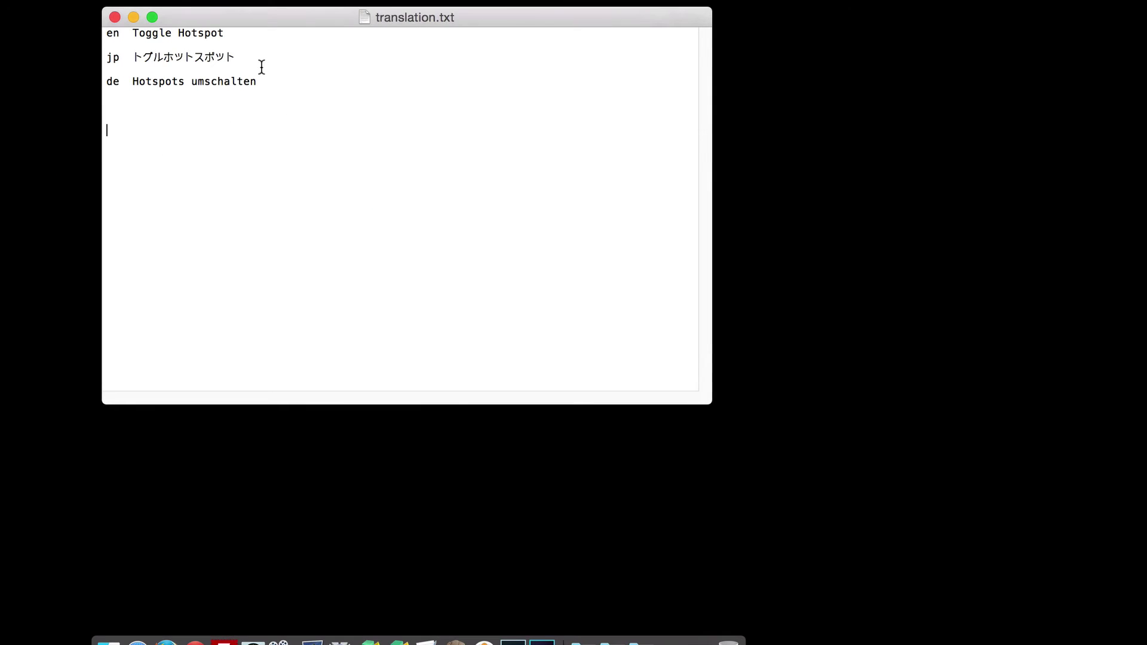
pyautogui.moveTo(257, 81); pyautogui.dragTo(132, 82)
pyautogui.press('super+c')
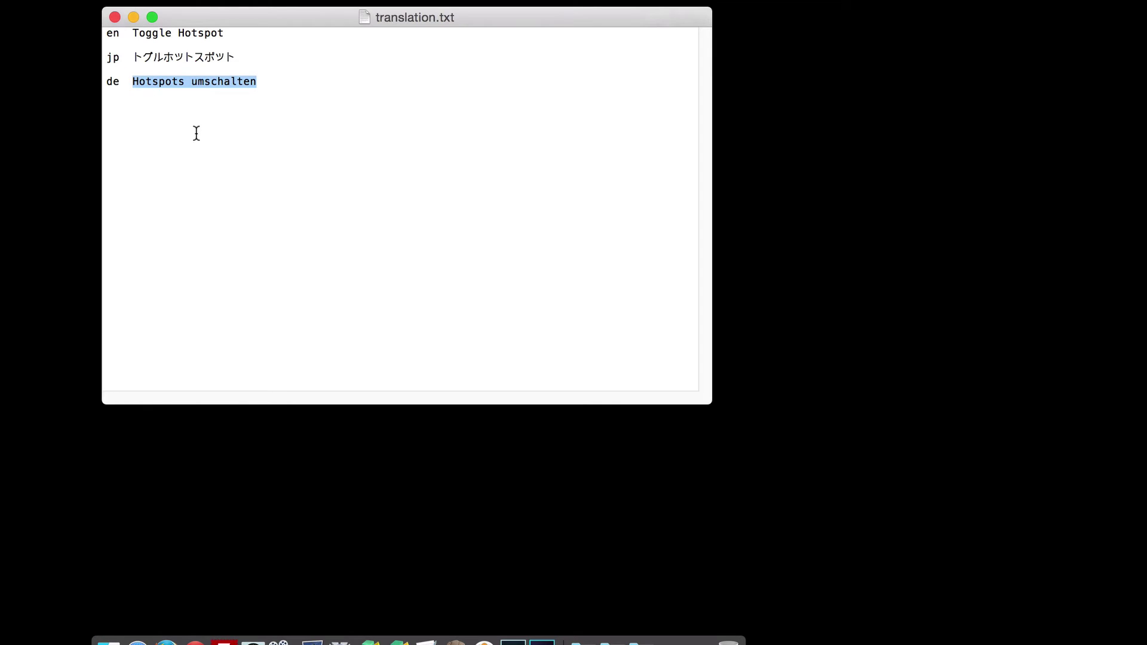
pyautogui.press('super+Tab')
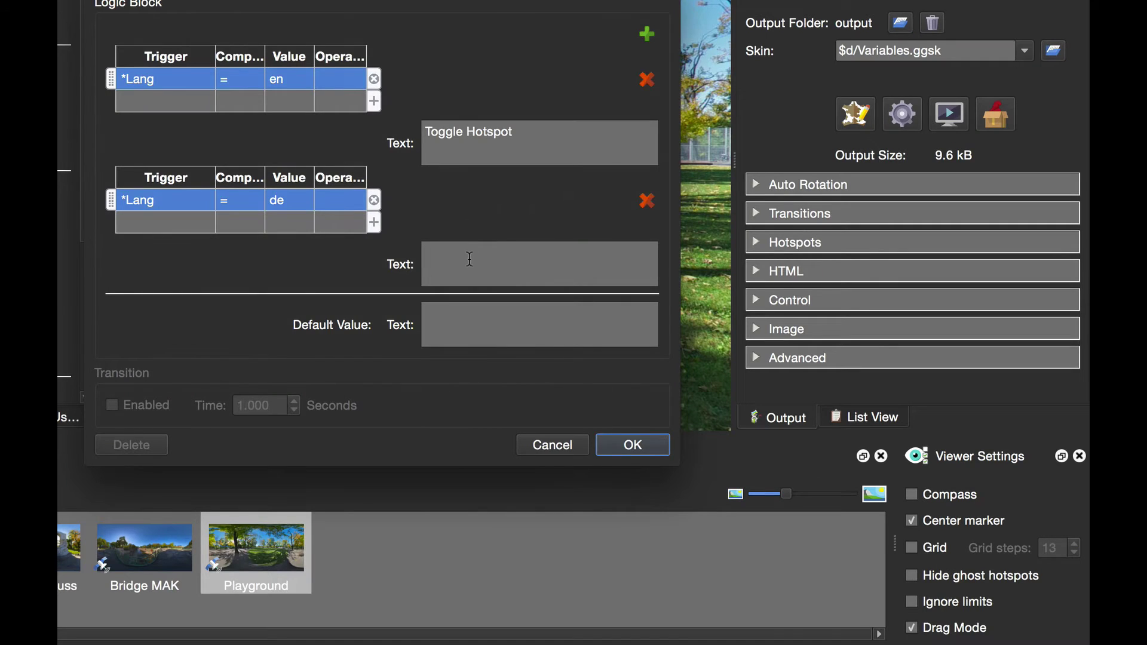
# Paste 'Hotspots umschalten' as the de text and add a third condition Lang = jp
pyautogui.click(466, 259)
pyautogui.press('super+v')
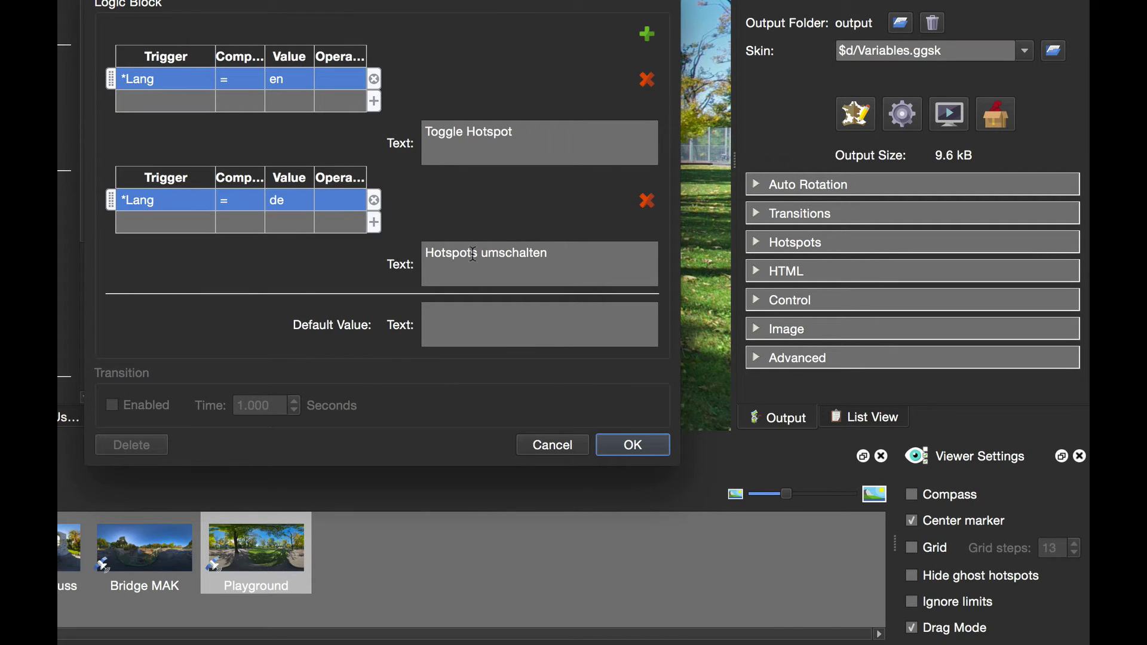
pyautogui.click(648, 35)
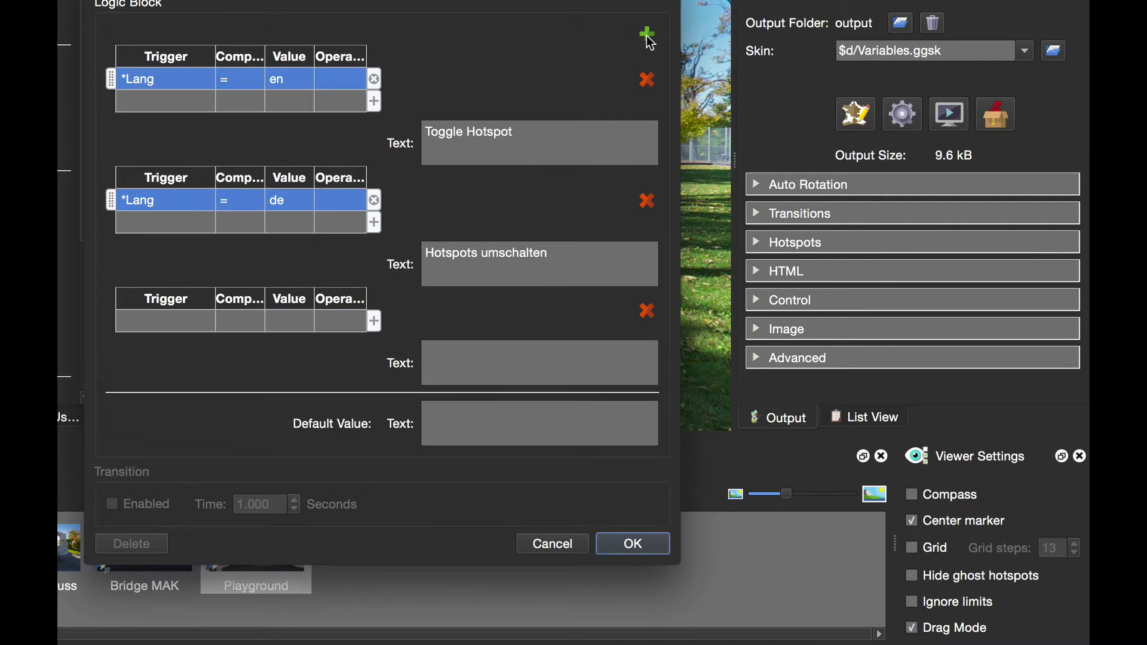
pyautogui.click(185, 322)
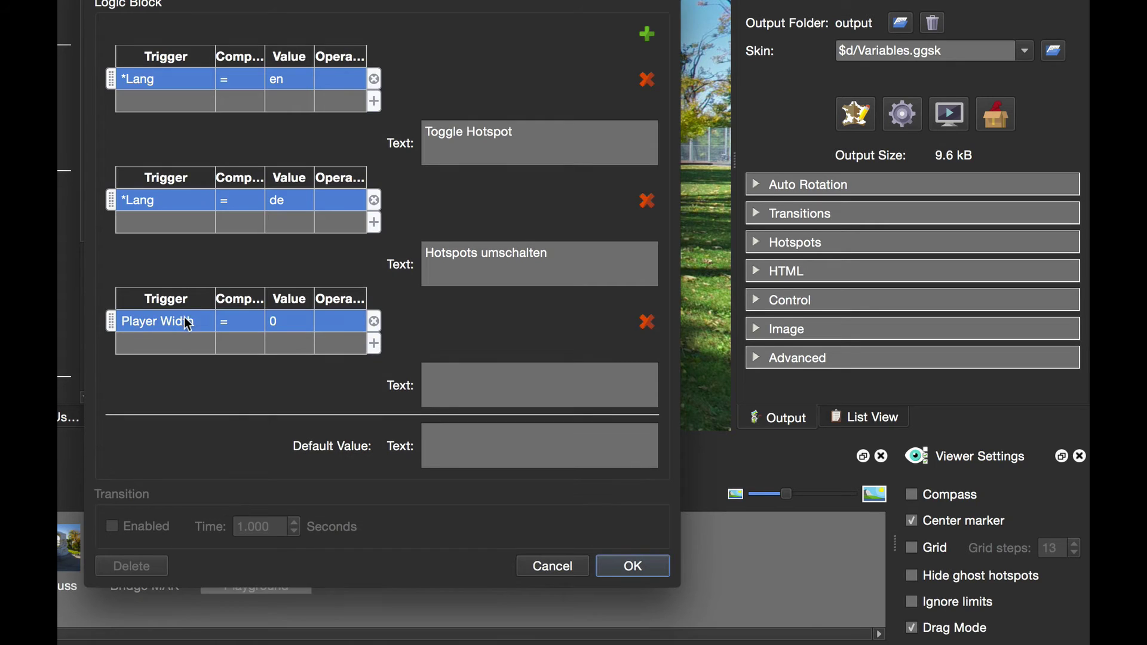
pyautogui.click(208, 326)
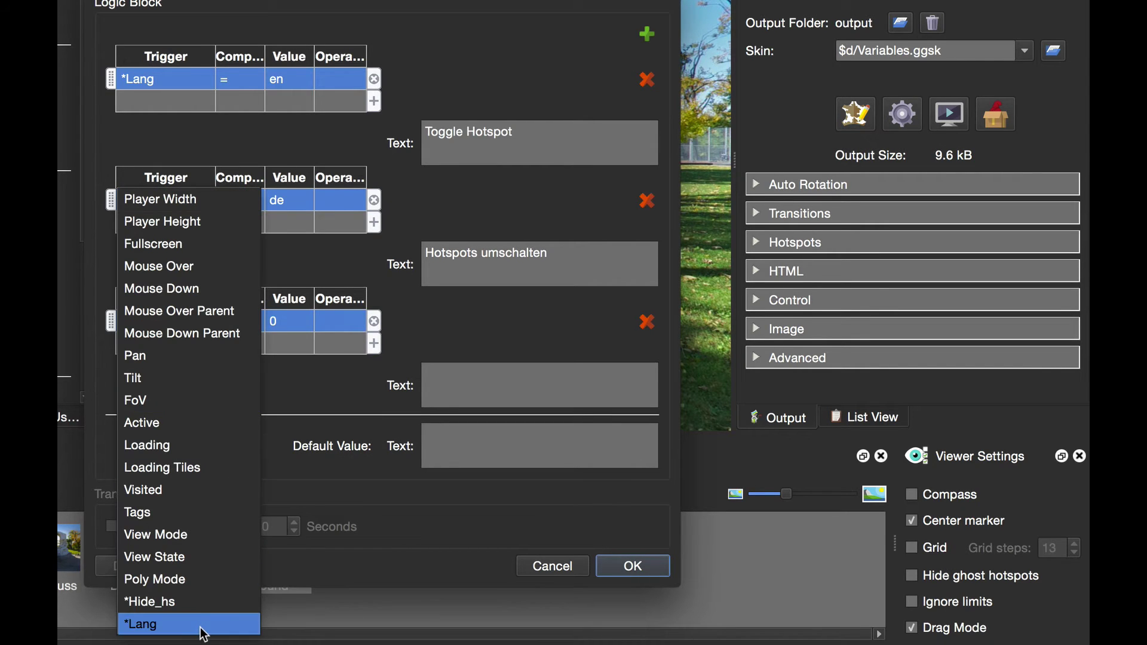
pyautogui.click(157, 624)
pyautogui.click(288, 325)
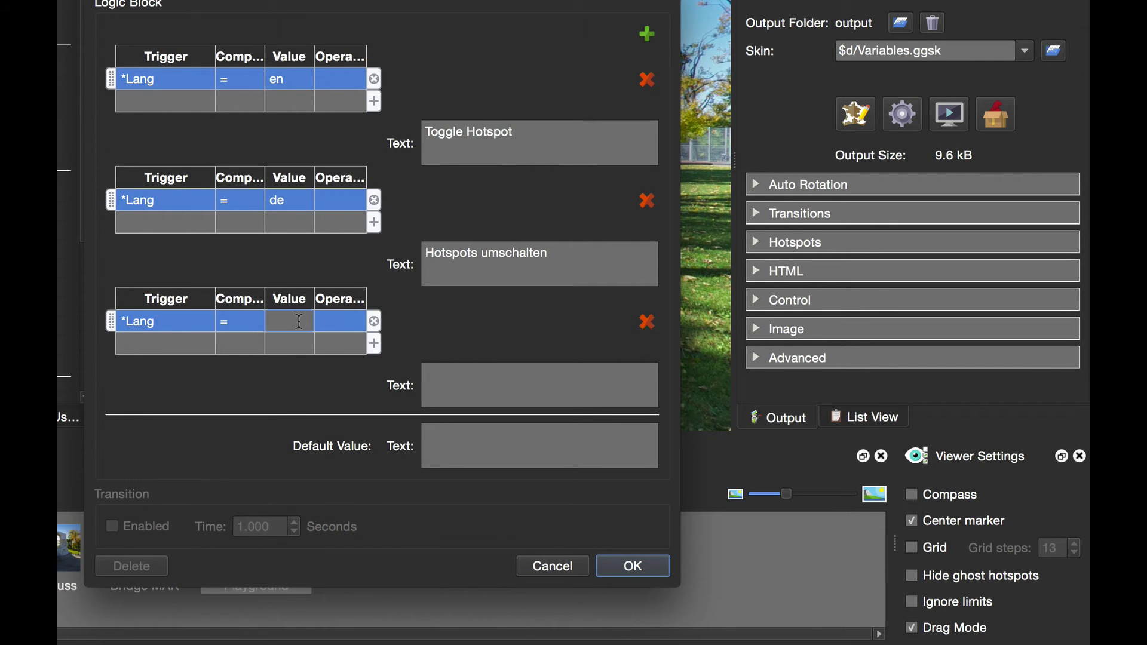
pyautogui.write('jp')
pyautogui.click(457, 368)
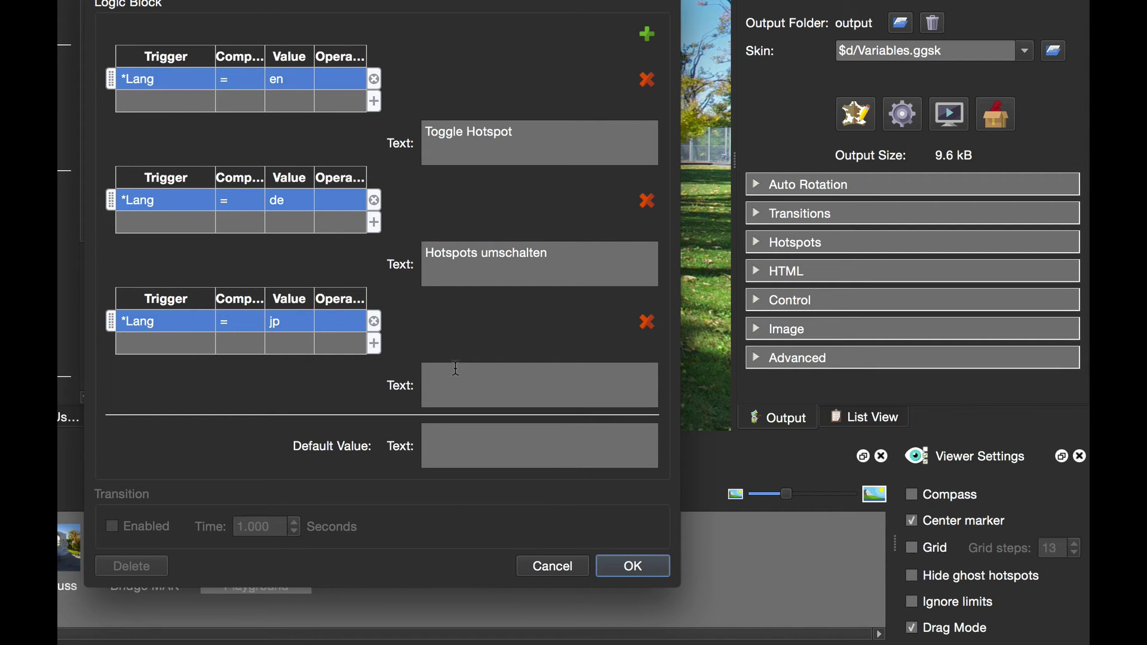
# Copy the Japanese phrase トグルホットスポット from translation.txt
pyautogui.press('super+Tab')
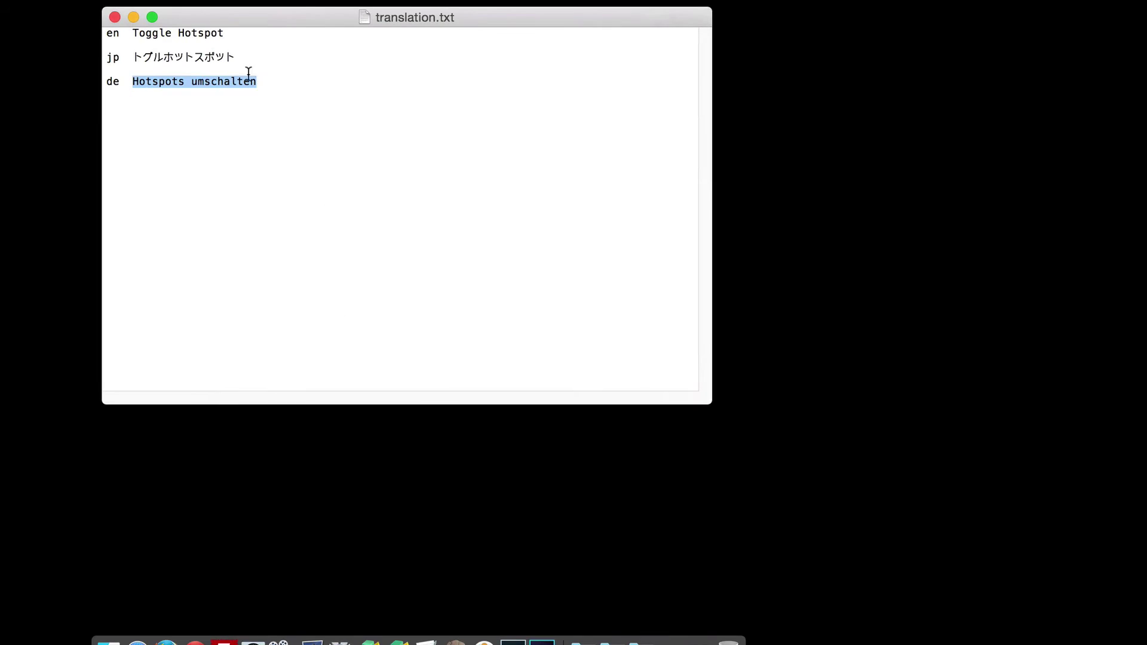
pyautogui.moveTo(237, 57); pyautogui.dragTo(137, 58)
pyautogui.press('super+c')
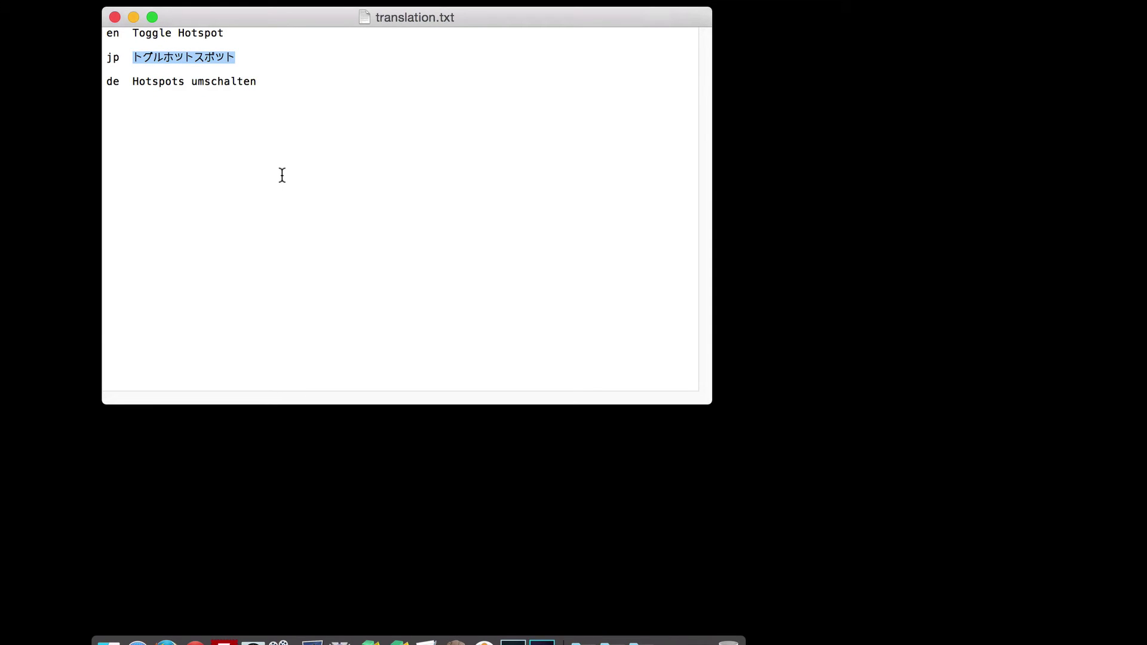
pyautogui.press('super+Tab')
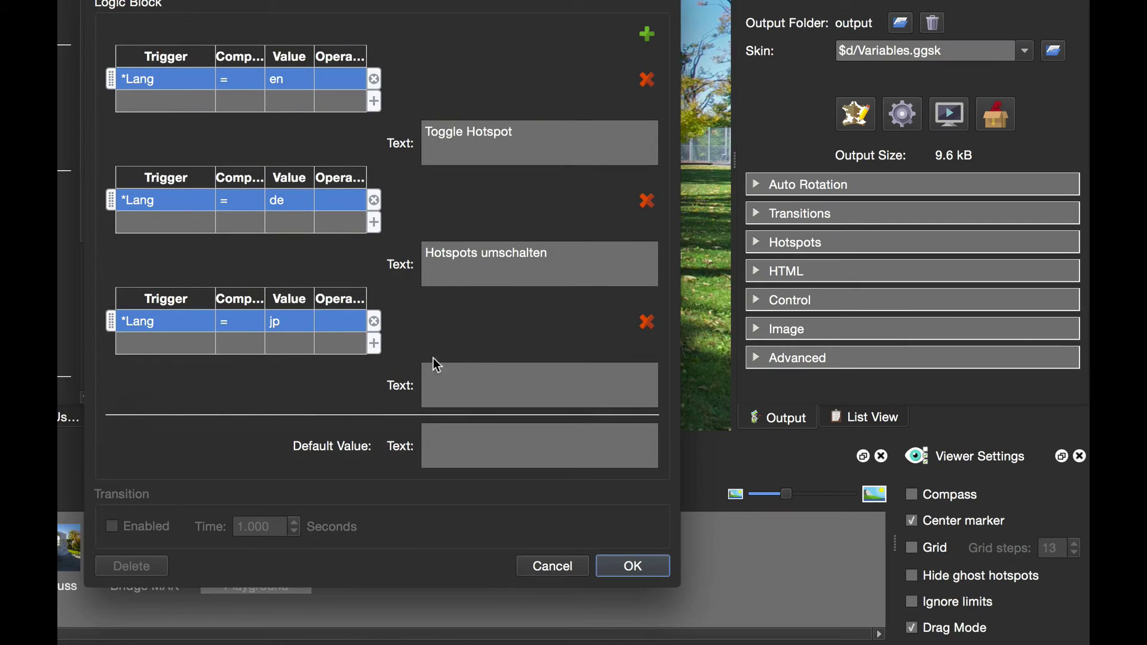
# Paste トグルホットスポット as the jp tooltip text and confirm the logic block with OK
pyautogui.click(476, 382)
pyautogui.press('super+v')
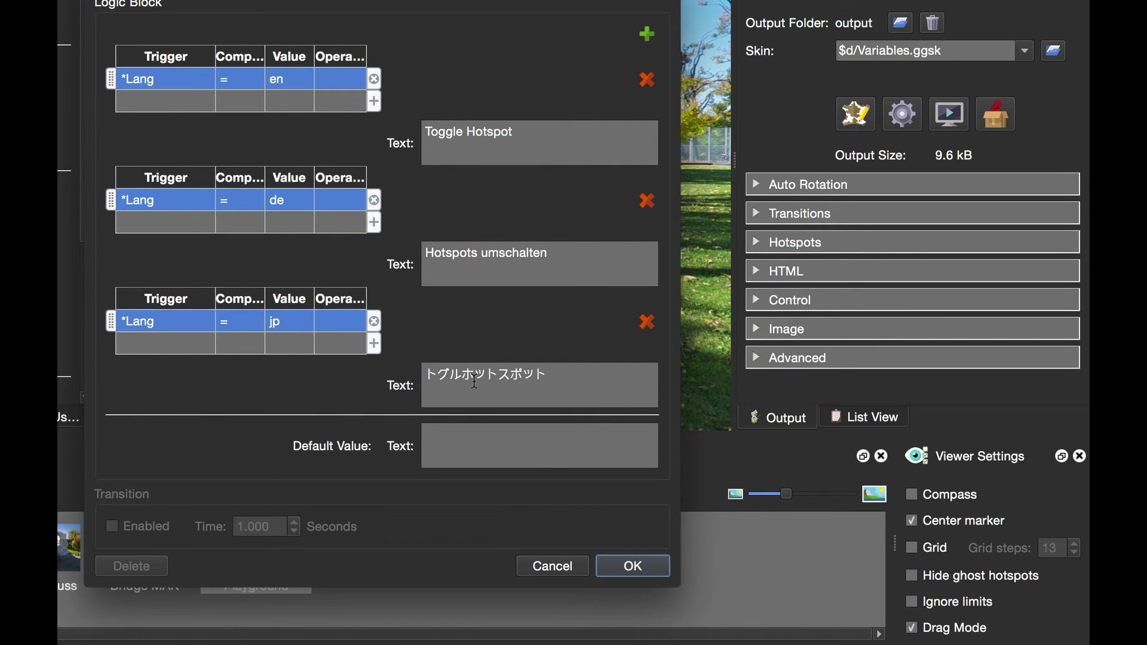
pyautogui.click(626, 563)
pyautogui.click(377, 360)
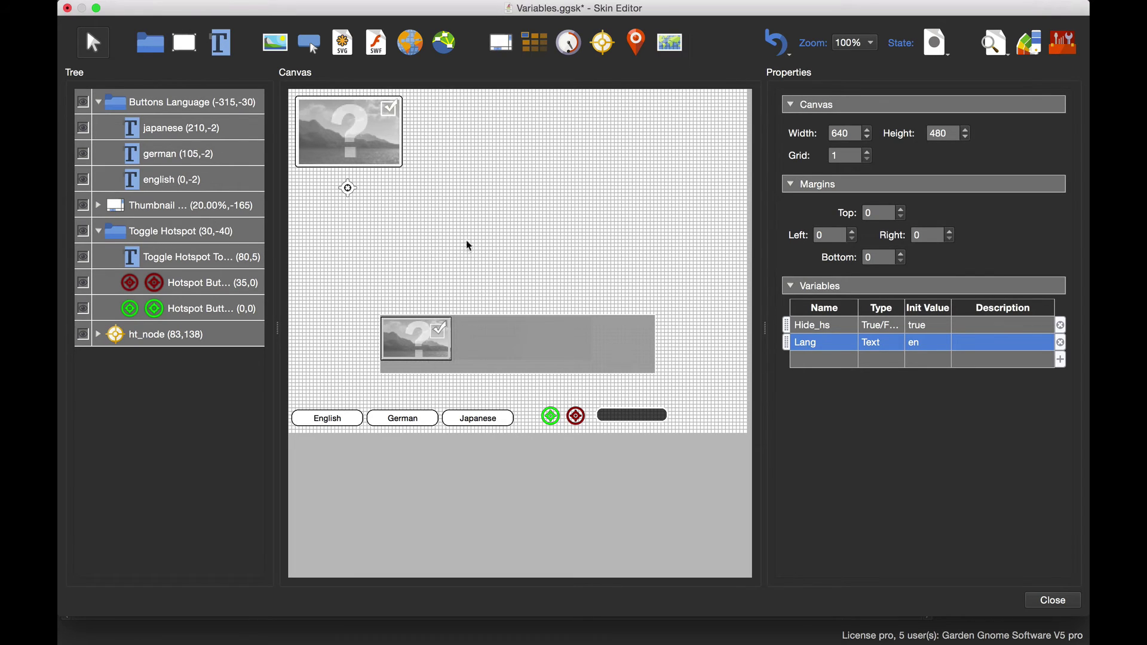
# Add a Mouse Click 'Set Variable Value' action assigning en to Lang on the English button
pyautogui.click(350, 424)
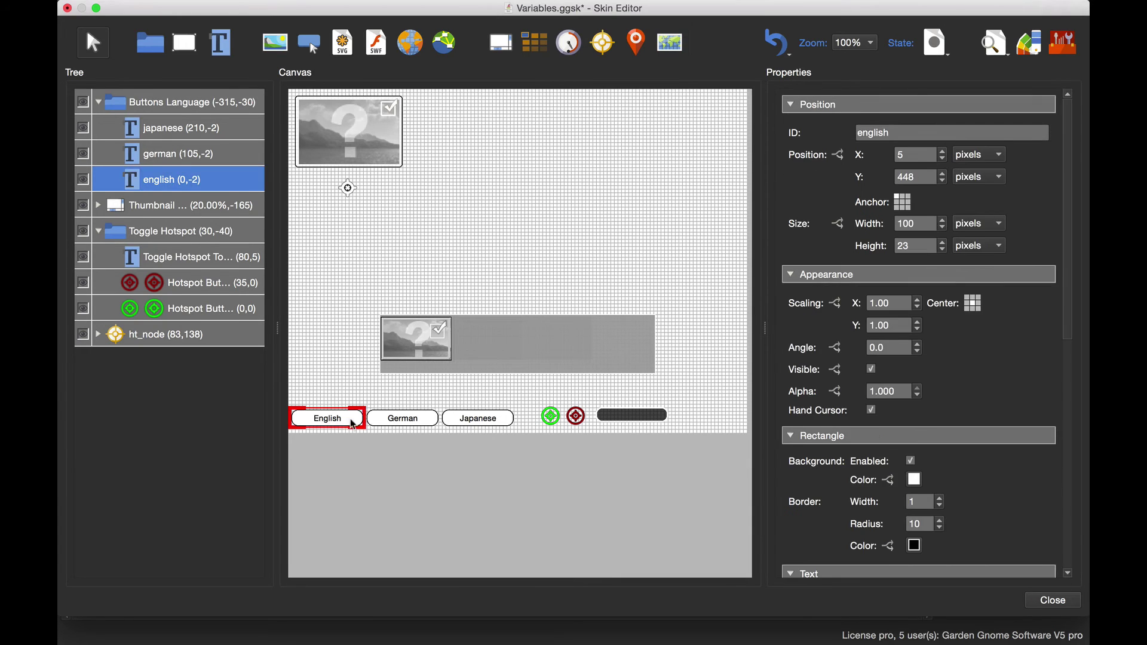
pyautogui.scroll(-10, 965, 400)
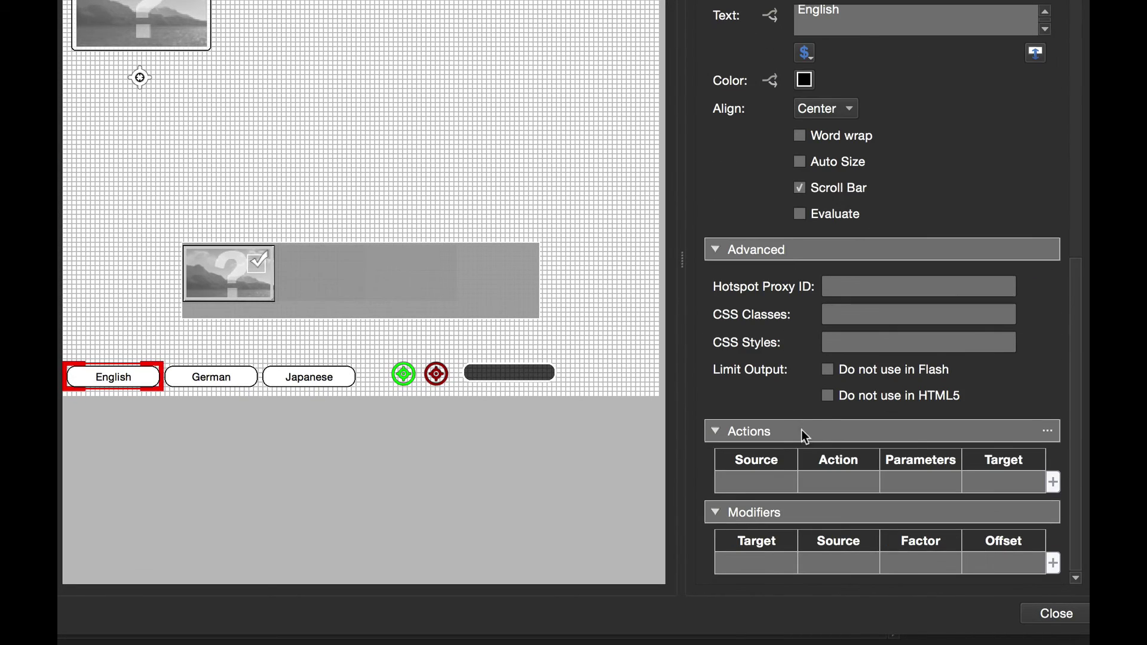
pyautogui.doubleClick(736, 492)
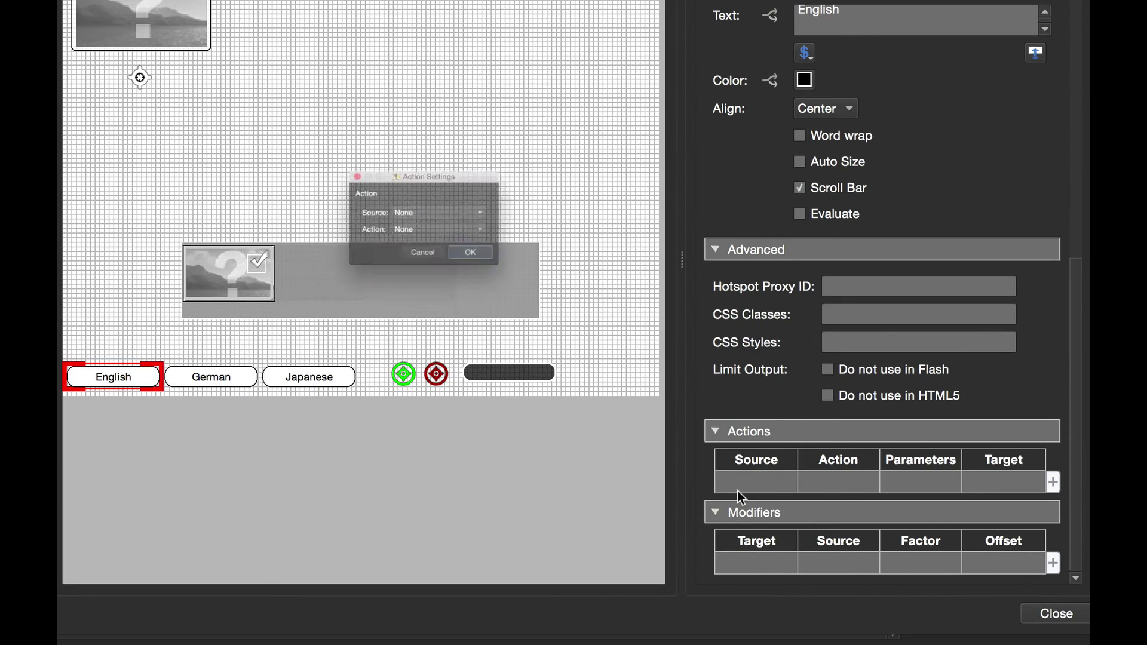
pyautogui.click(451, 209)
pyautogui.click(461, 232)
pyautogui.click(460, 236)
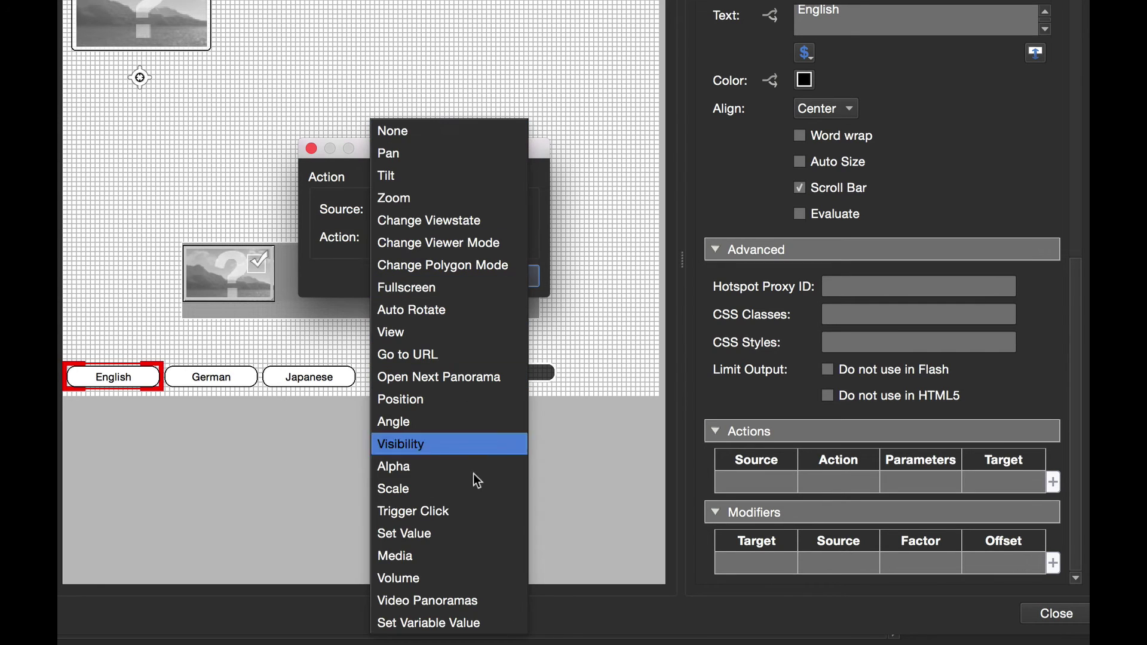
pyautogui.click(498, 623)
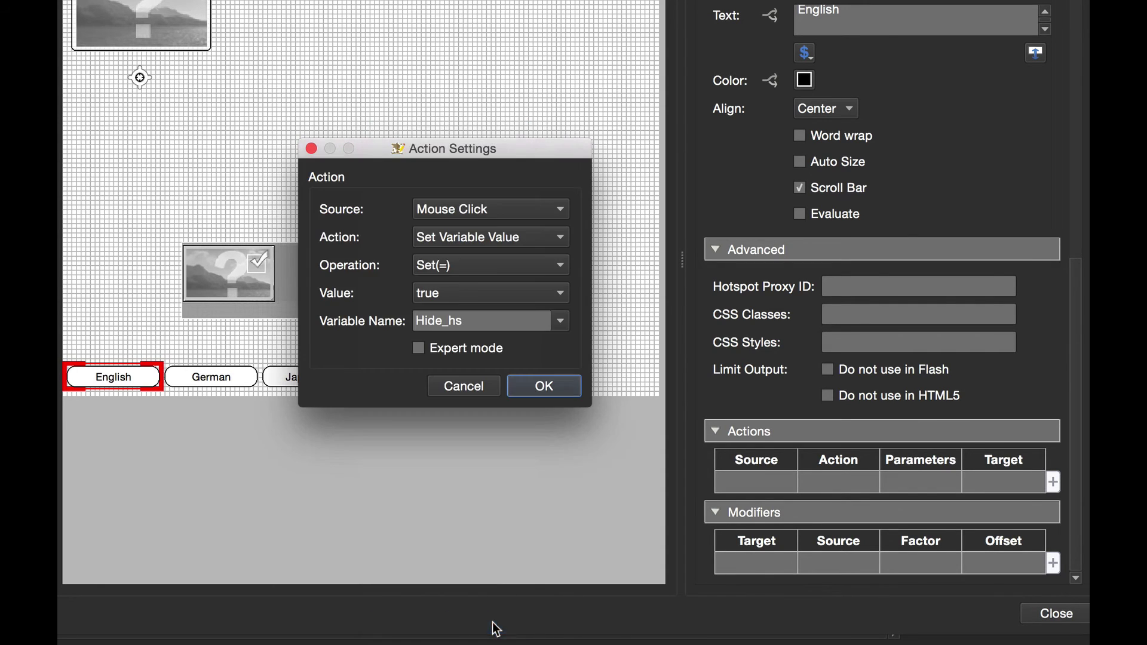
pyautogui.click(560, 322)
pyautogui.click(546, 354)
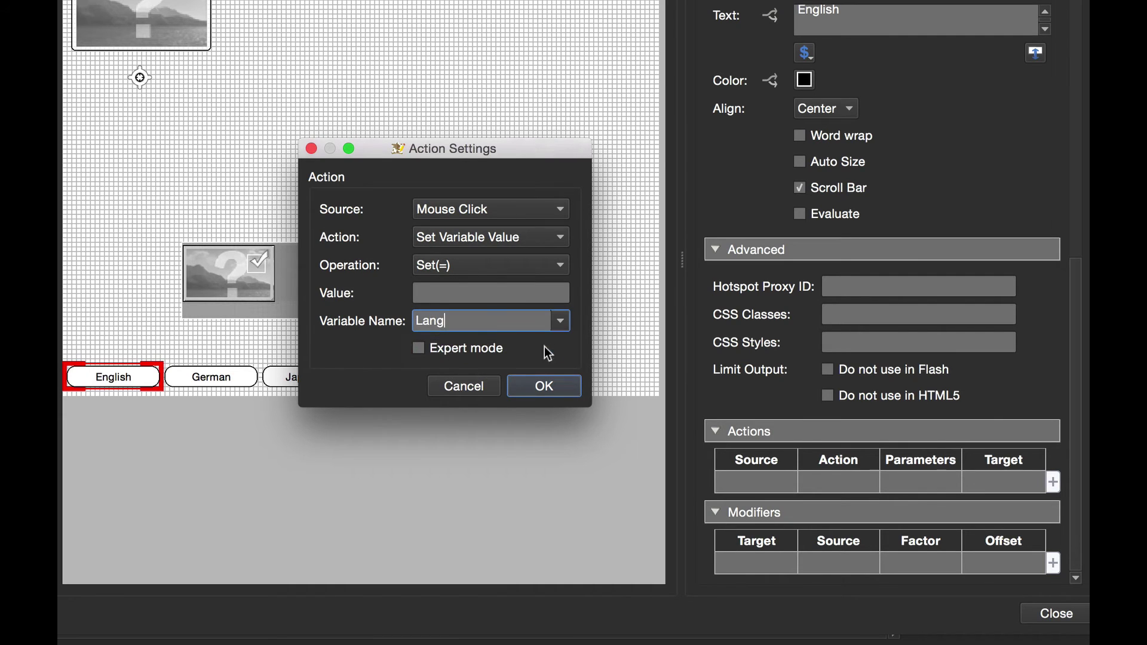
pyautogui.click(447, 295)
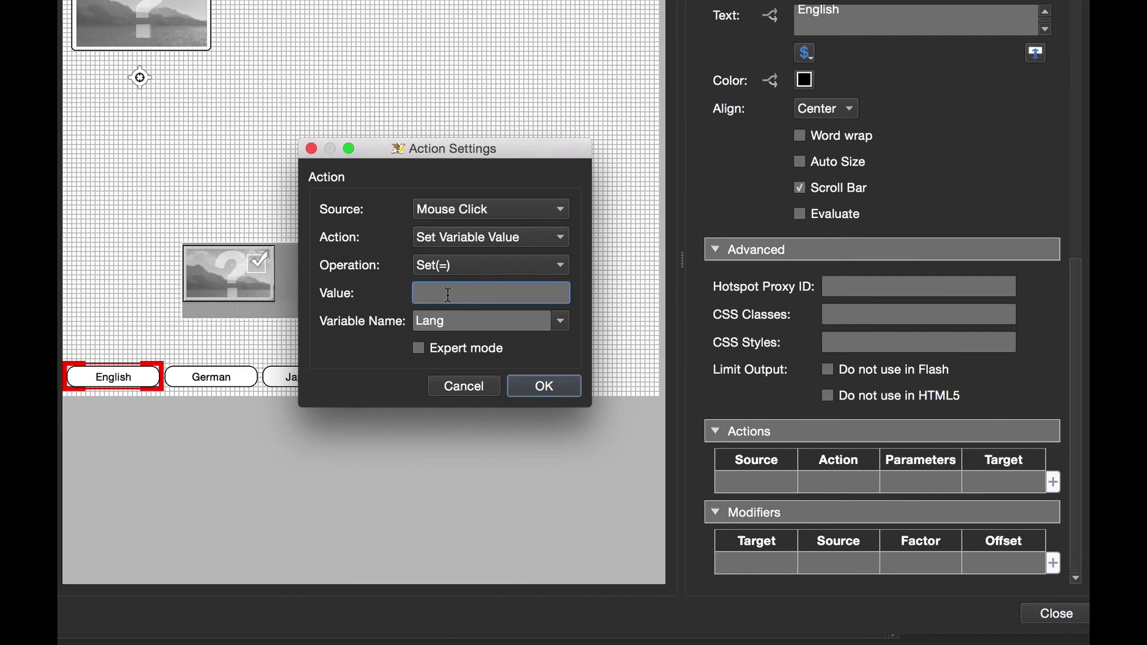
pyautogui.write('en')
pyautogui.click(544, 385)
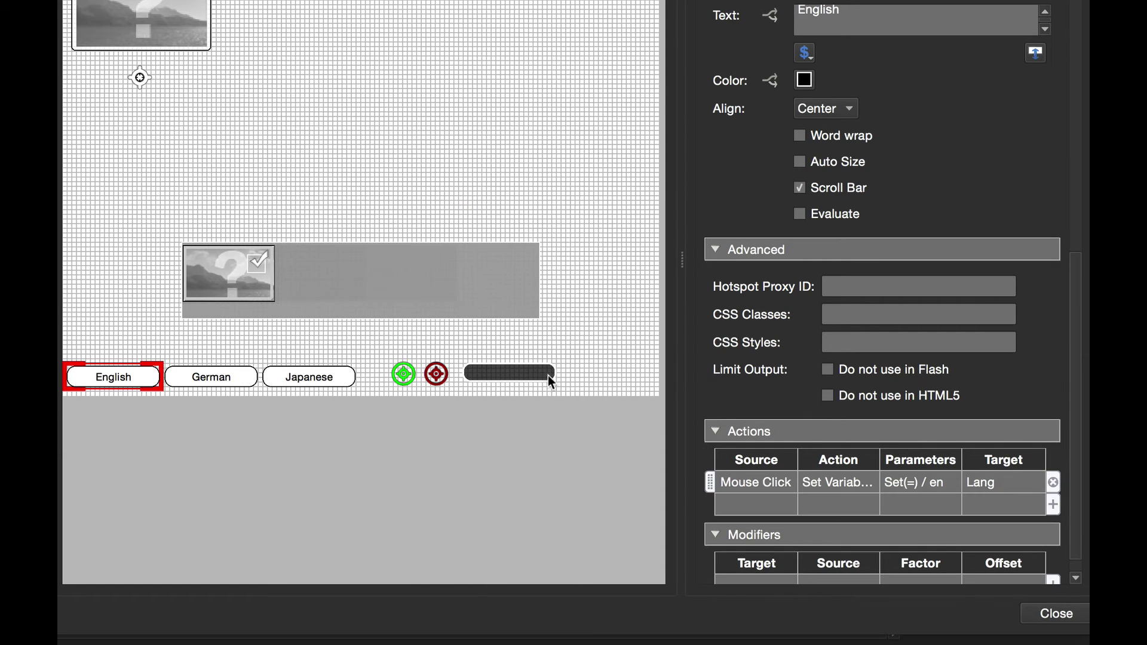
pyautogui.click(750, 485)
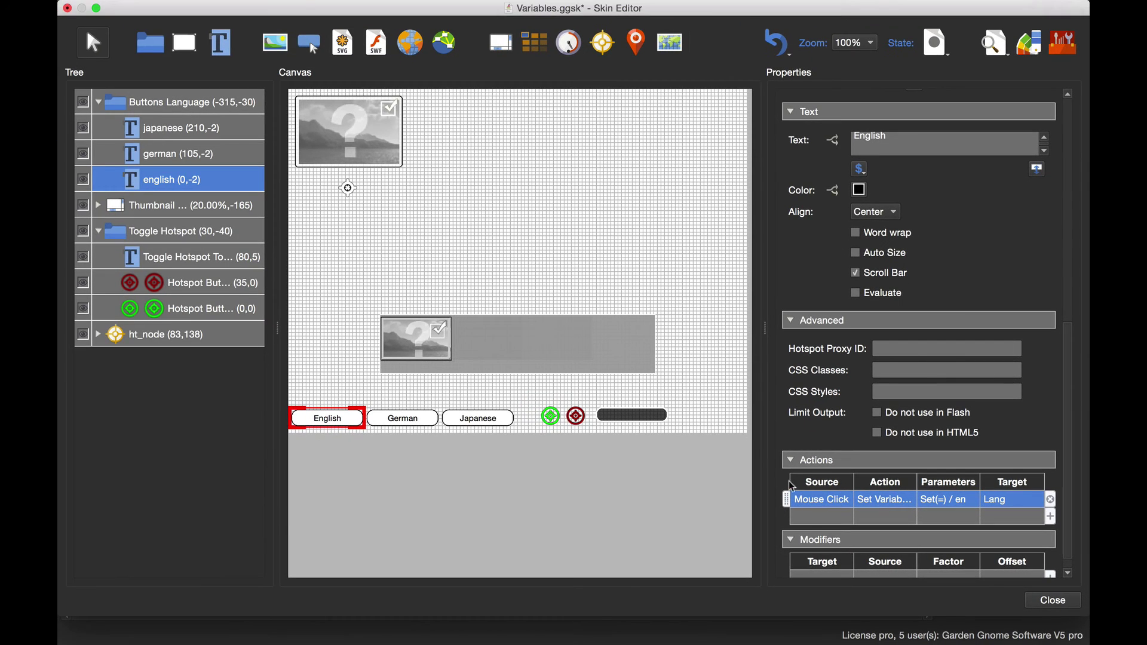
# Paste the copied action onto the German button and change its value to de
pyautogui.click(192, 156)
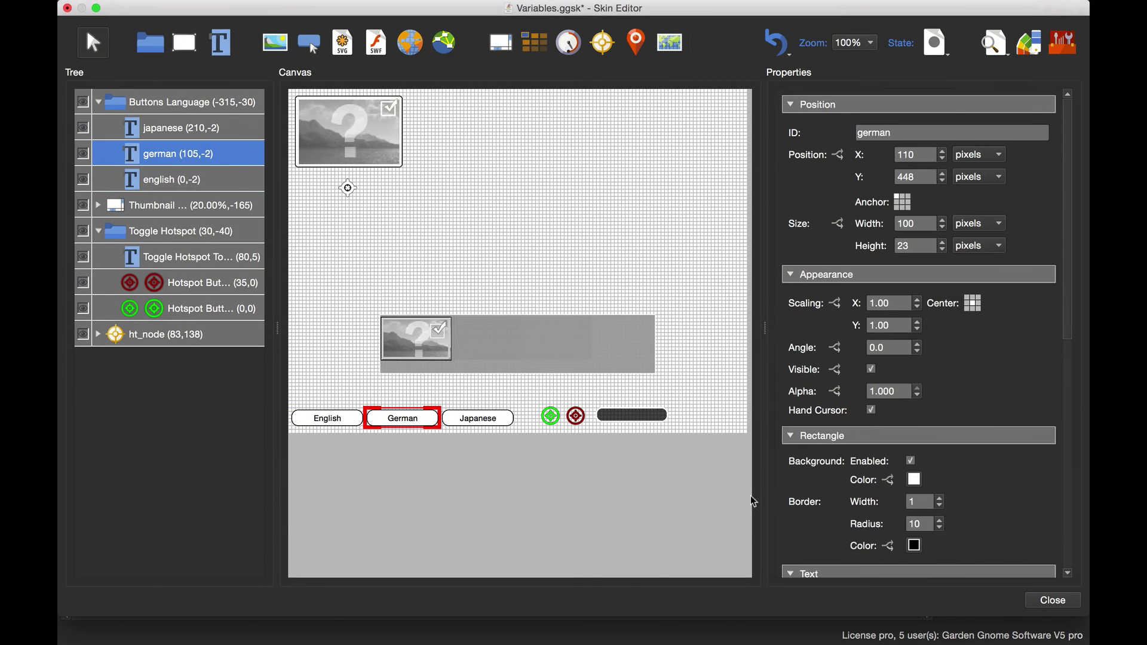
pyautogui.scroll(-10, 908, 508)
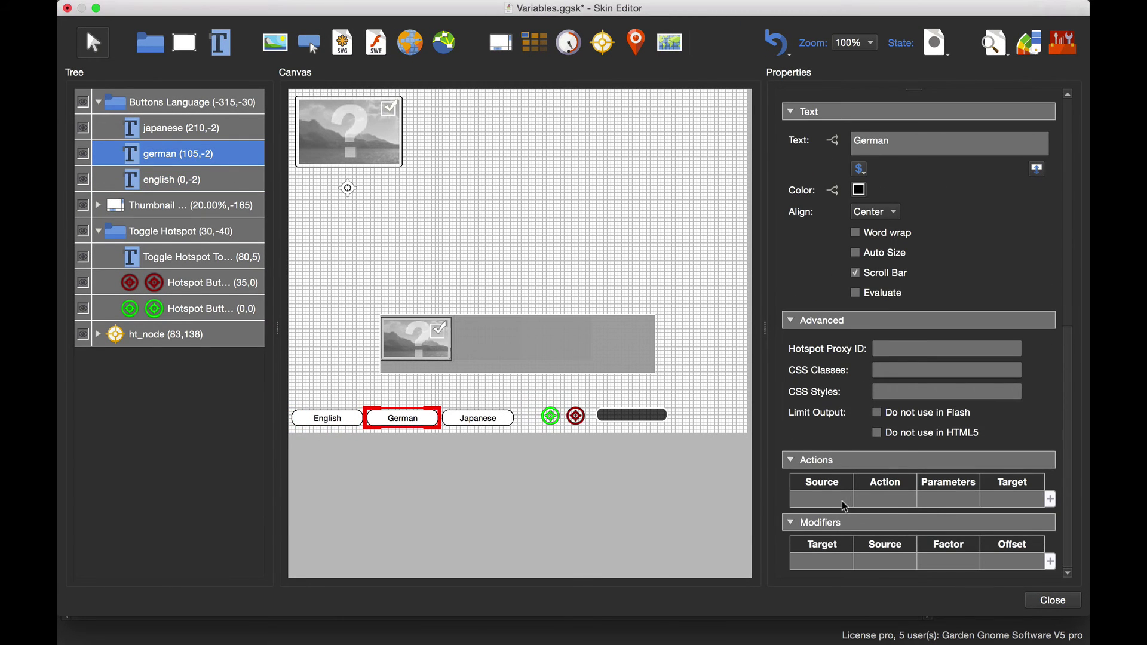
pyautogui.press('super+v')
pyautogui.doubleClick(903, 507)
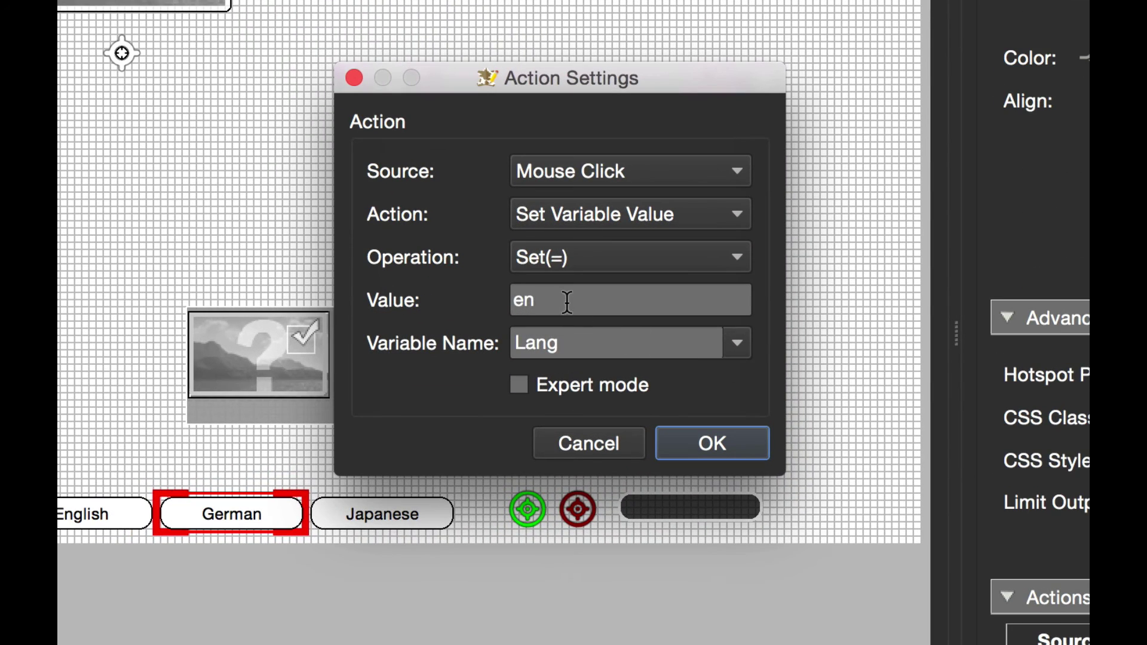
pyautogui.doubleClick(567, 302)
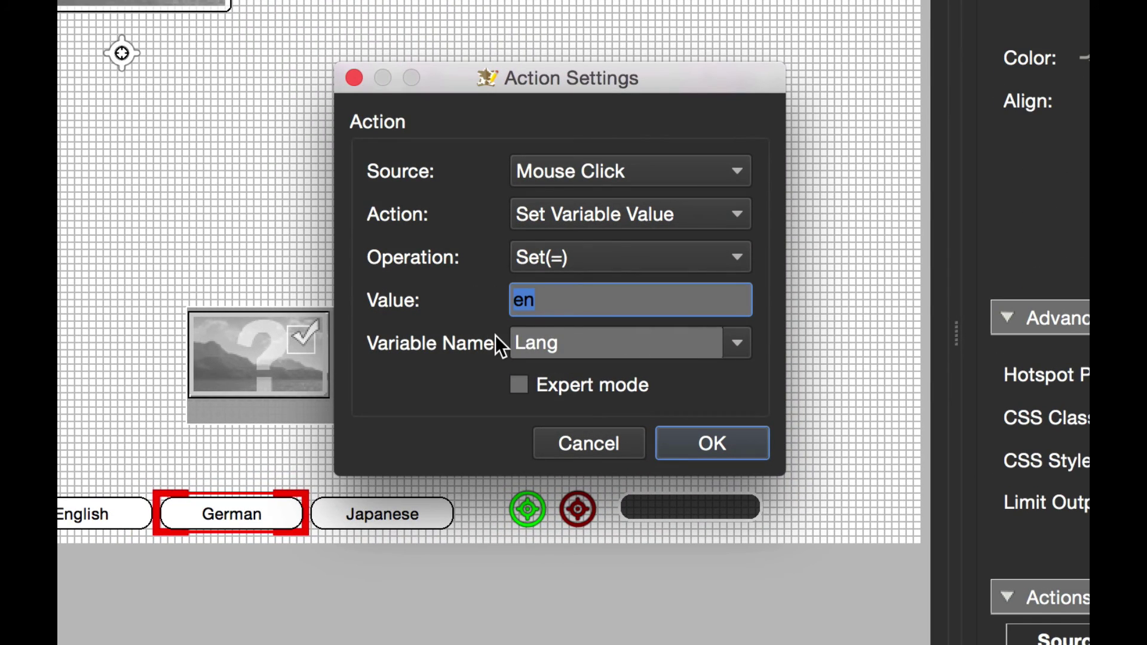
pyautogui.write('de')
pyautogui.click(712, 442)
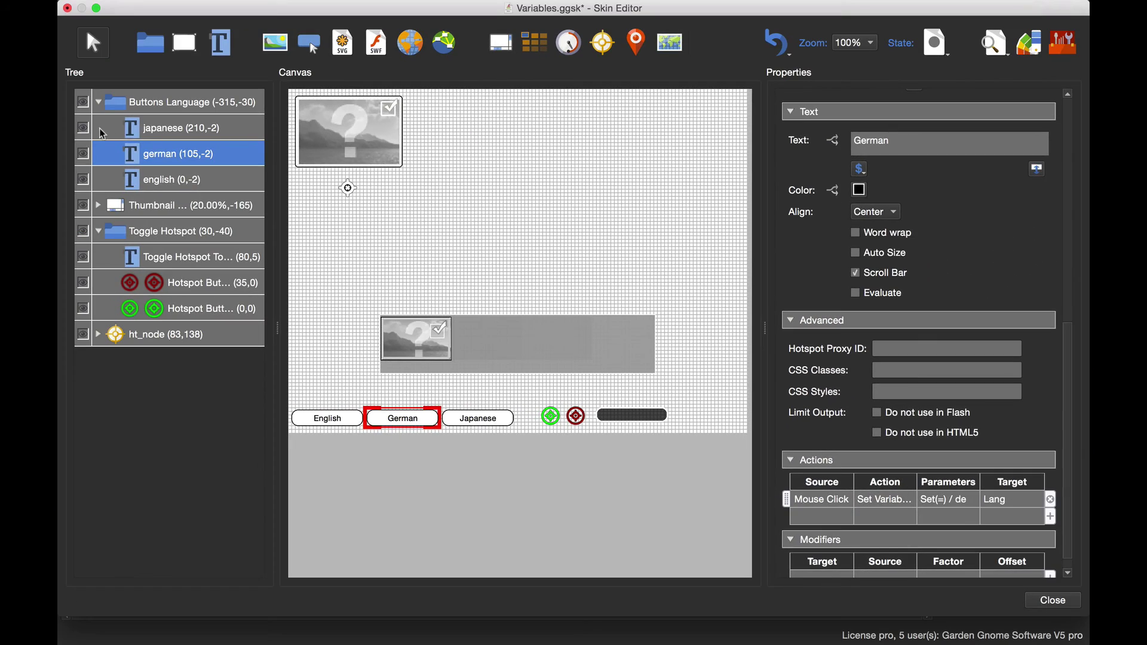
# Paste the action onto the Japanese button and change its value to jp
pyautogui.click(167, 131)
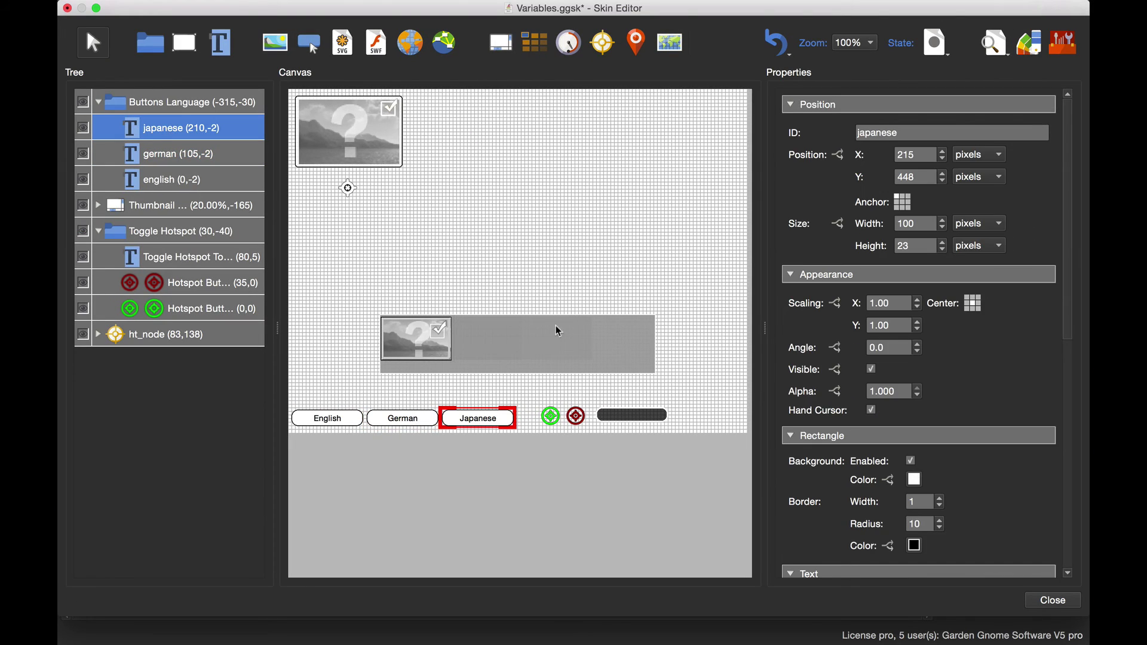
pyautogui.scroll(-10, 828, 430)
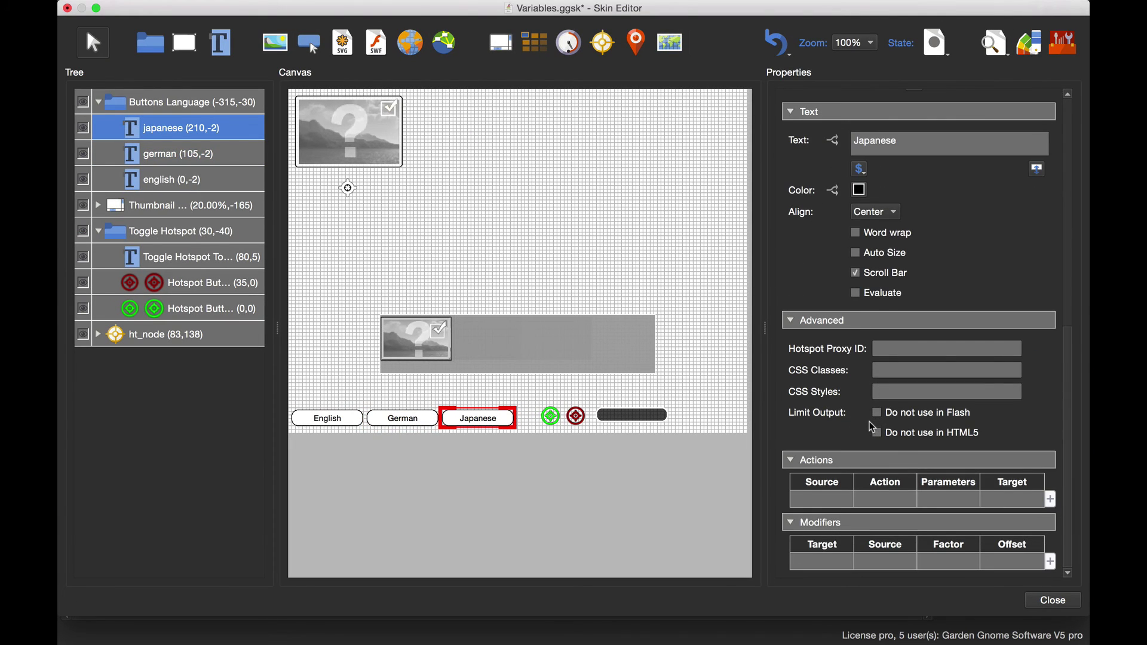
pyautogui.press('super+v')
pyautogui.doubleClick(929, 500)
pyautogui.moveTo(564, 313); pyautogui.dragTo(530, 313)
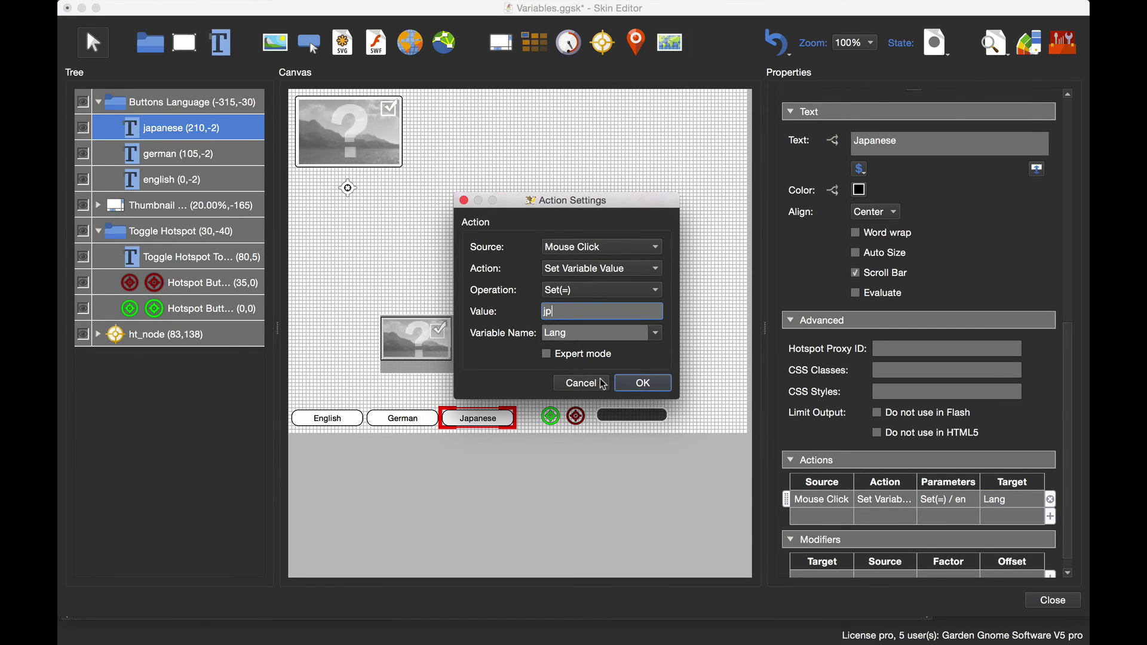
pyautogui.click(634, 387)
# Save the skin, regenerate the tour output overwriting the old file, and open it in the browser
pyautogui.click(1071, 604)
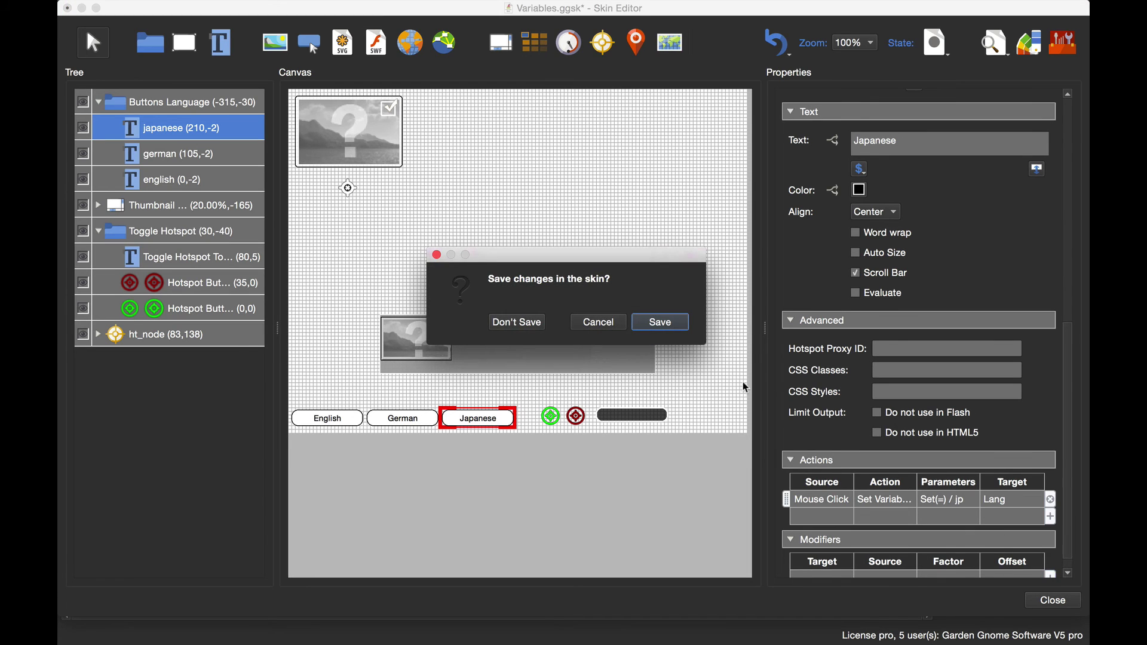
pyautogui.click(662, 322)
pyautogui.click(947, 216)
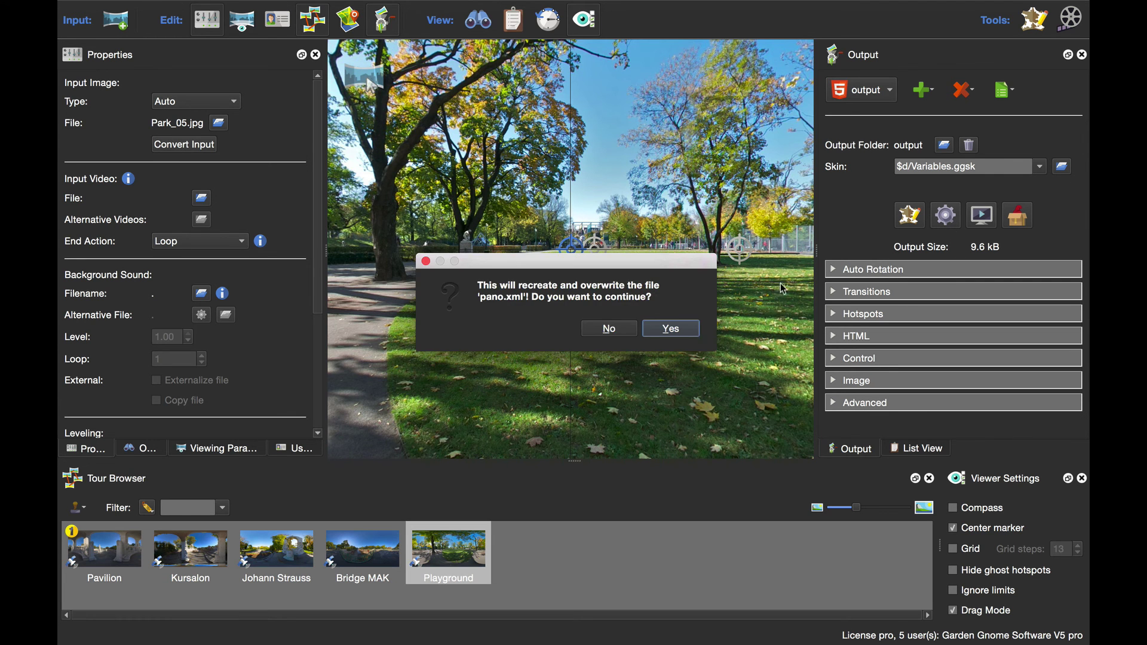
pyautogui.click(693, 329)
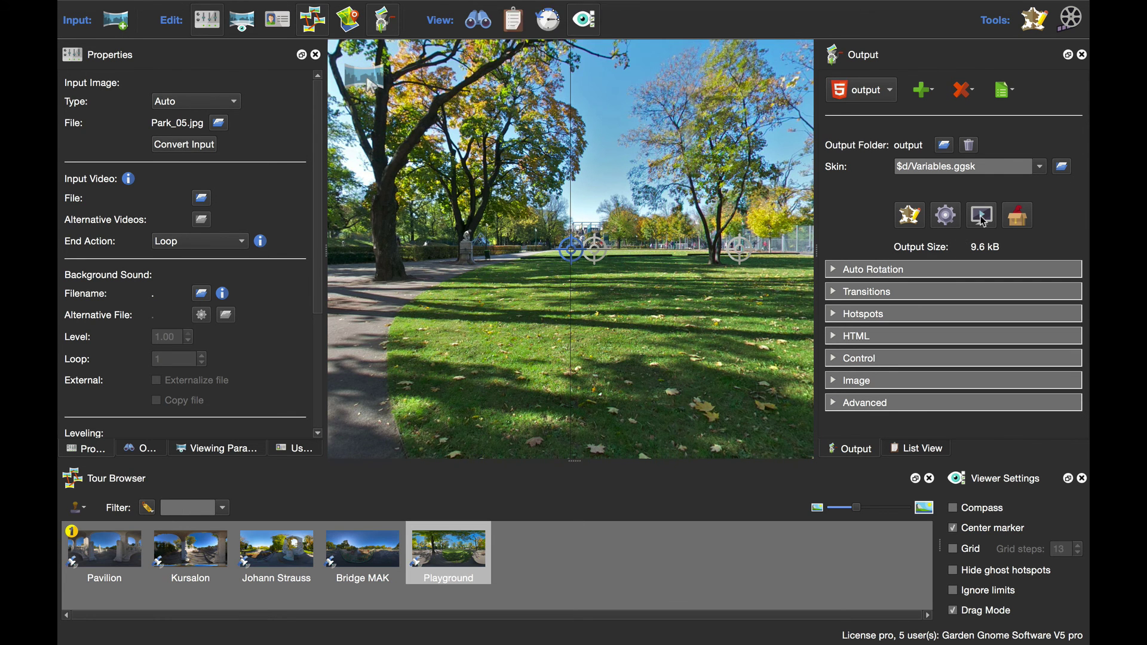
pyautogui.click(982, 216)
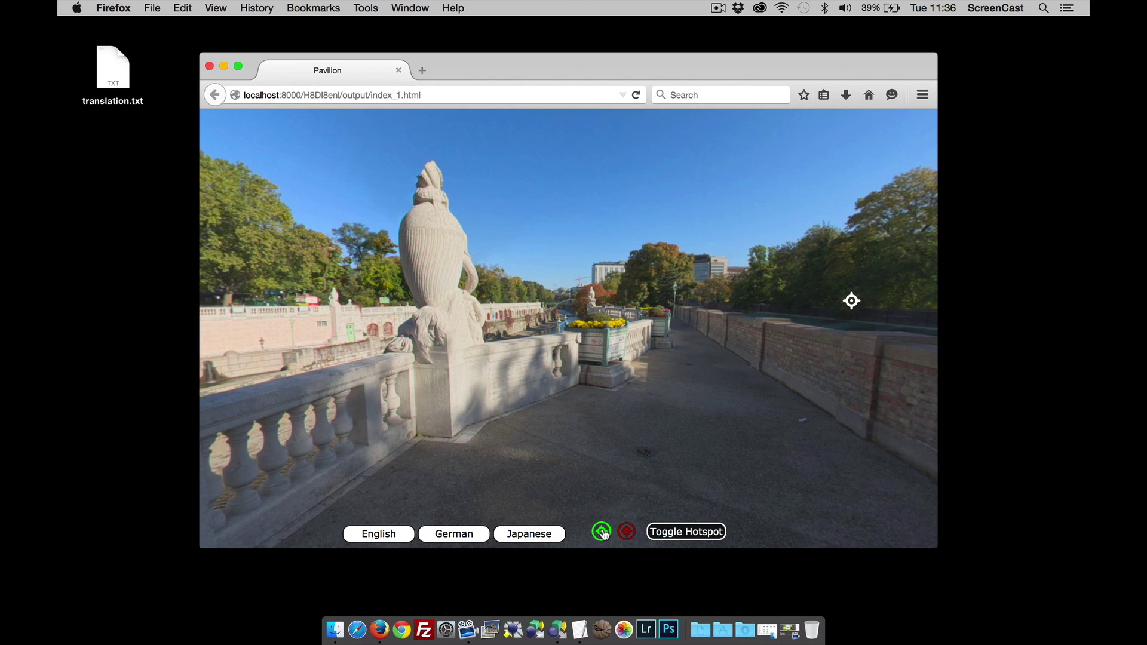
# Switch the rebuilt tour to German so the tooltip reads 'Hotspots umschalten'
pyautogui.click(468, 533)
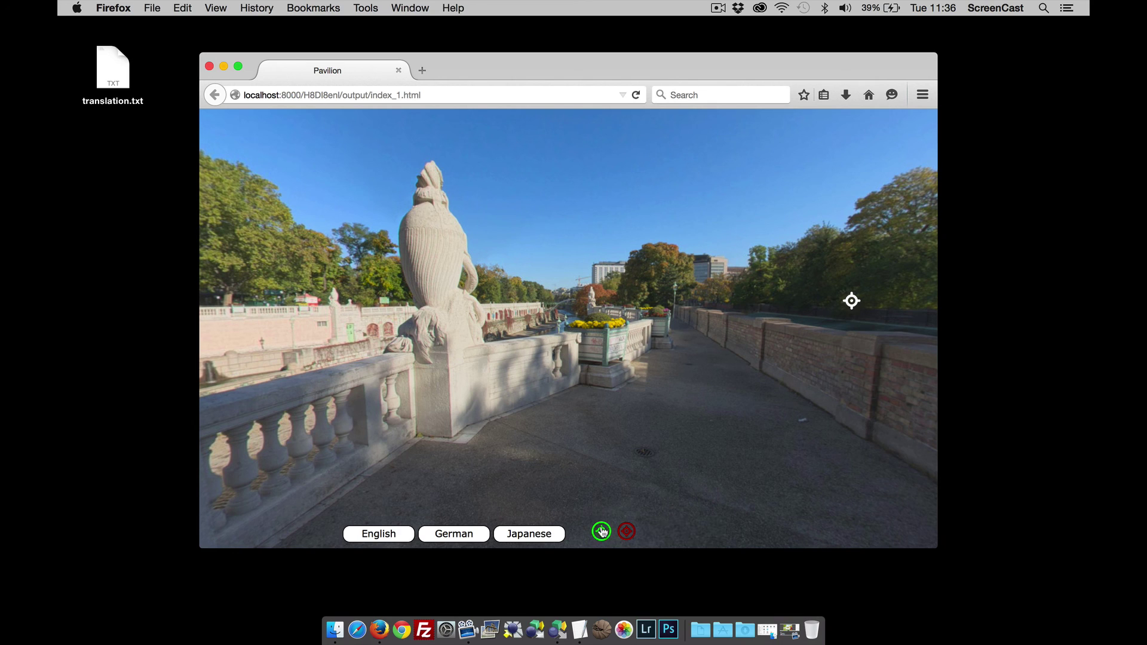